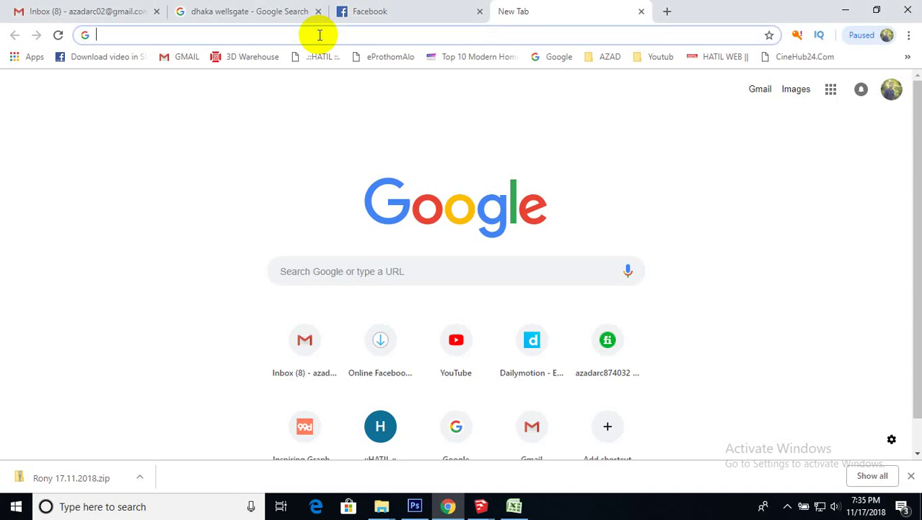
Go to dailymotion.com and enter Partner HQ from the account avatar menu.
{"action": "type", "text": "d"}
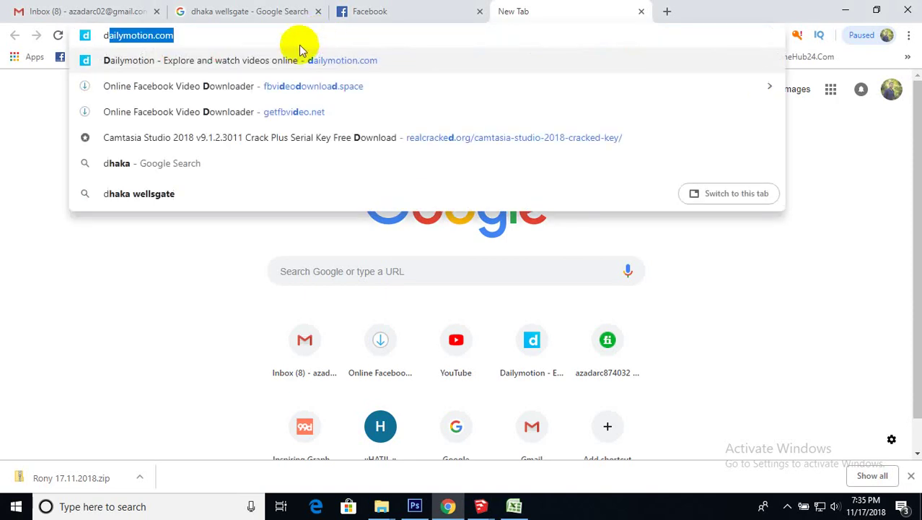
{"action": "left_click", "coordinate": [292, 62]}
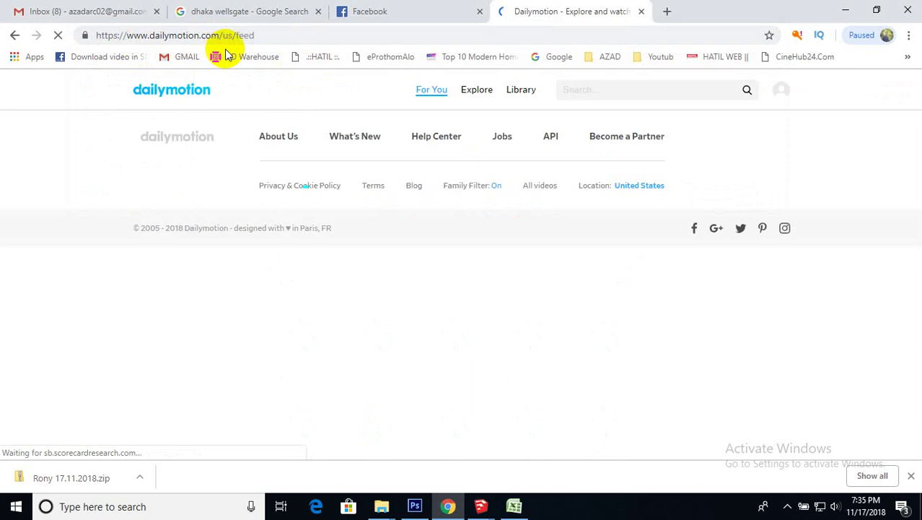
{"action": "left_click", "coordinate": [785, 96]}
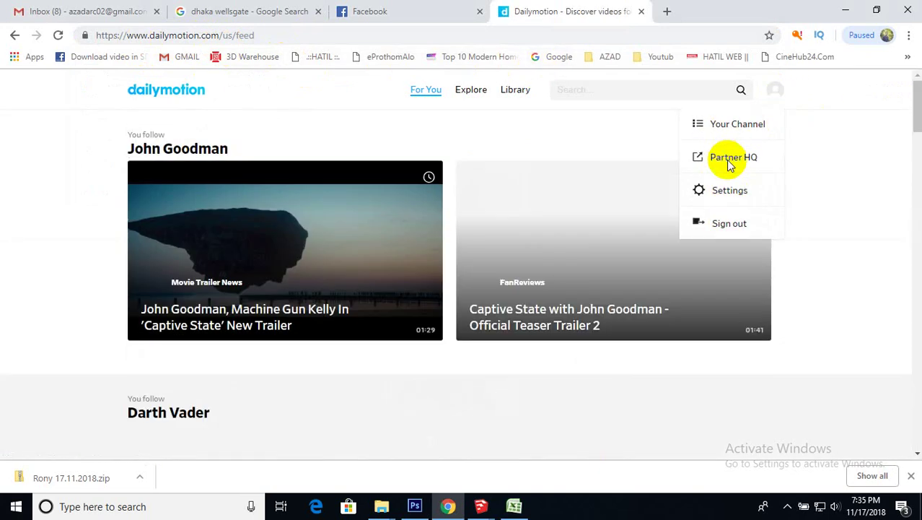
{"action": "left_click", "coordinate": [730, 158]}
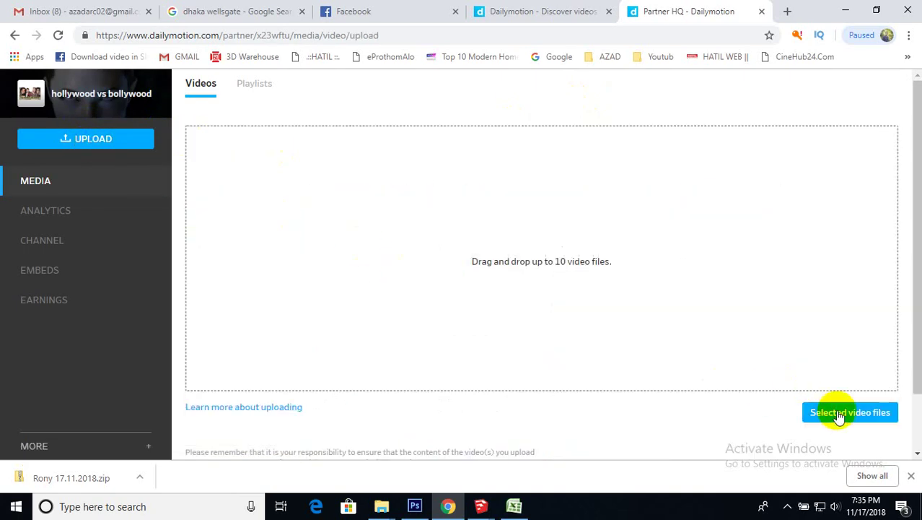
In the file picker, browse Local Disk (F:) to AZAD ALL\AZAD\news.
{"action": "left_click", "coordinate": [850, 412]}
{"action": "left_click", "coordinate": [81, 394]}
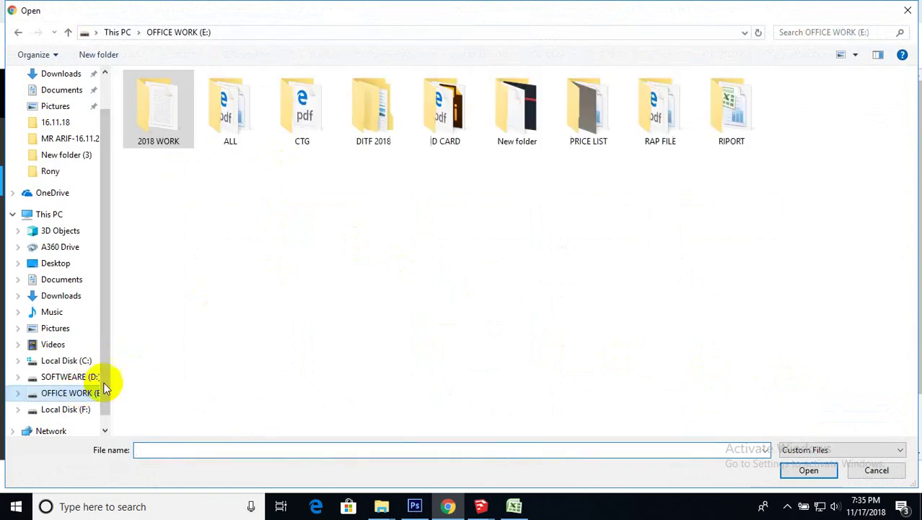
{"action": "left_click", "coordinate": [64, 409]}
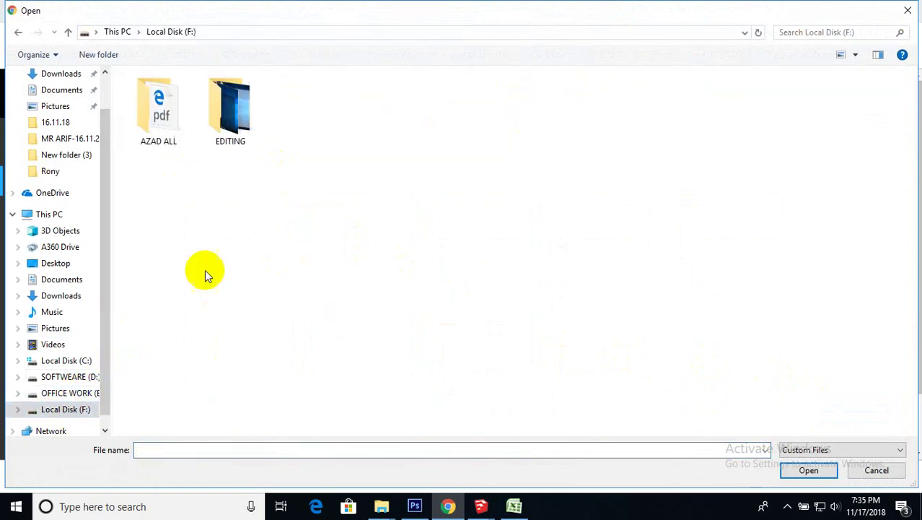
{"action": "double_click", "coordinate": [148, 116]}
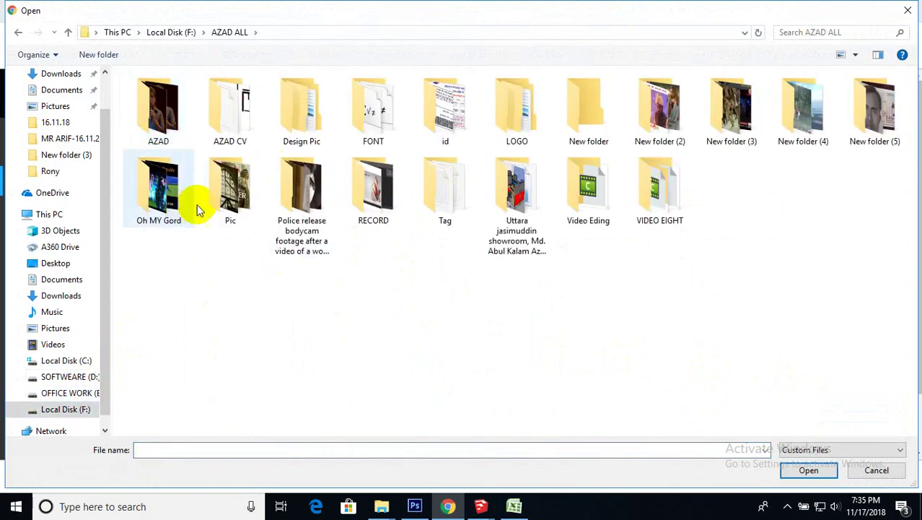
{"action": "double_click", "coordinate": [163, 105]}
{"action": "scroll", "coordinate": [506, 354], "scroll_direction": "down", "scroll_amount": 2}
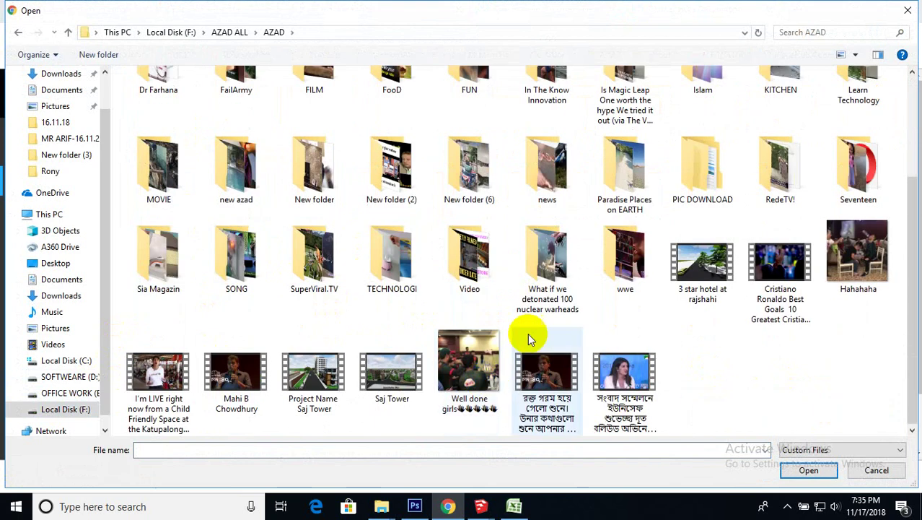
{"action": "double_click", "coordinate": [546, 186]}
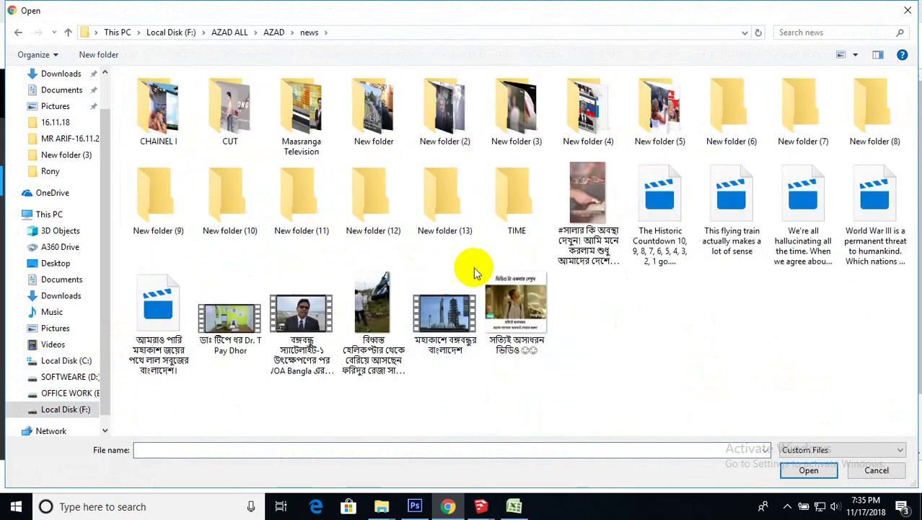
{"action": "double_click", "coordinate": [444, 184]}
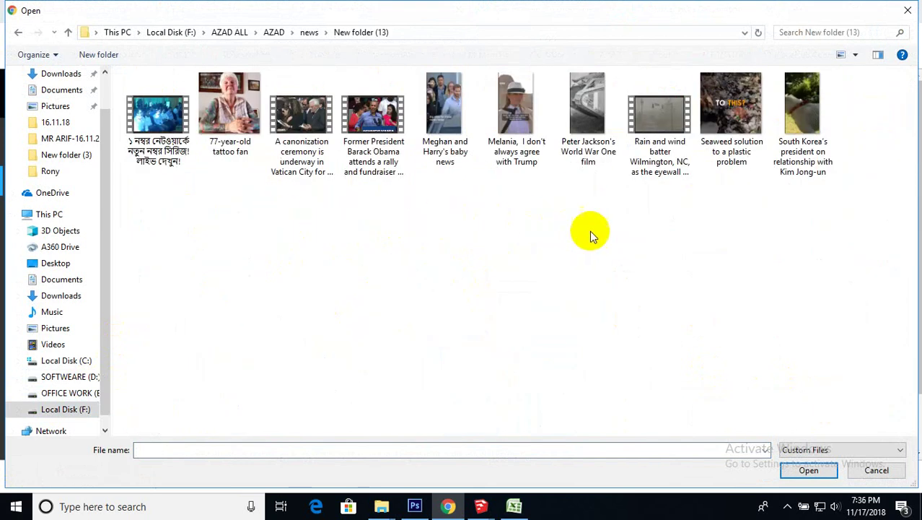
From Maasranga Television\New folder (3), select the nine bottom-row videos and open them for upload.
{"action": "left_click", "coordinate": [18, 37]}
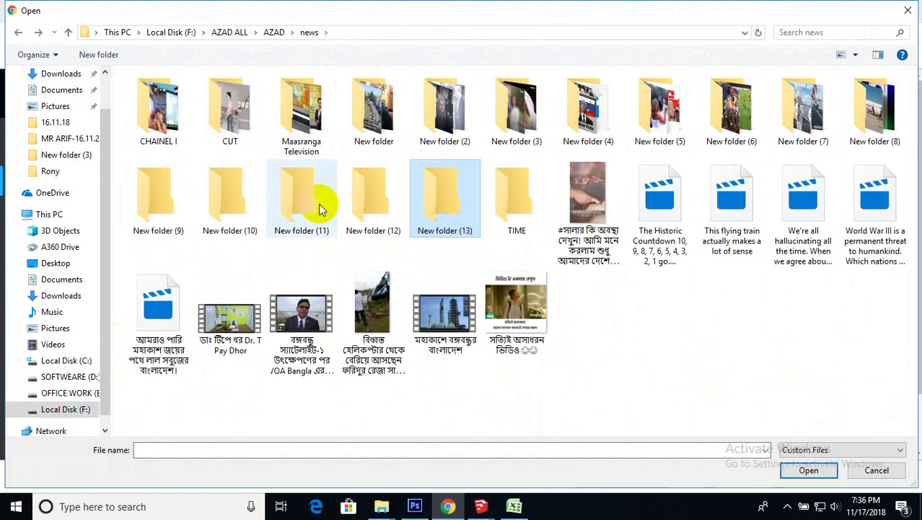
{"action": "left_click", "coordinate": [314, 138]}
{"action": "double_click", "coordinate": [314, 139]}
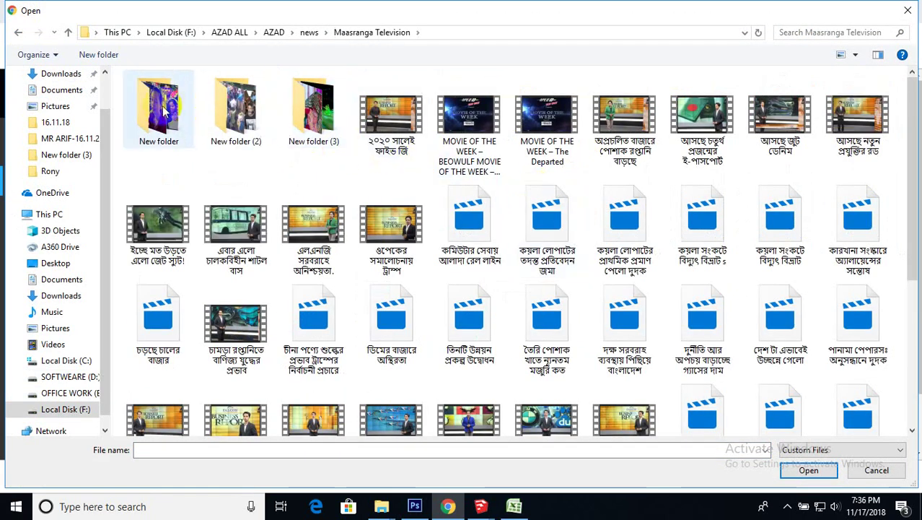
{"action": "left_click", "coordinate": [316, 145]}
{"action": "double_click", "coordinate": [320, 157]}
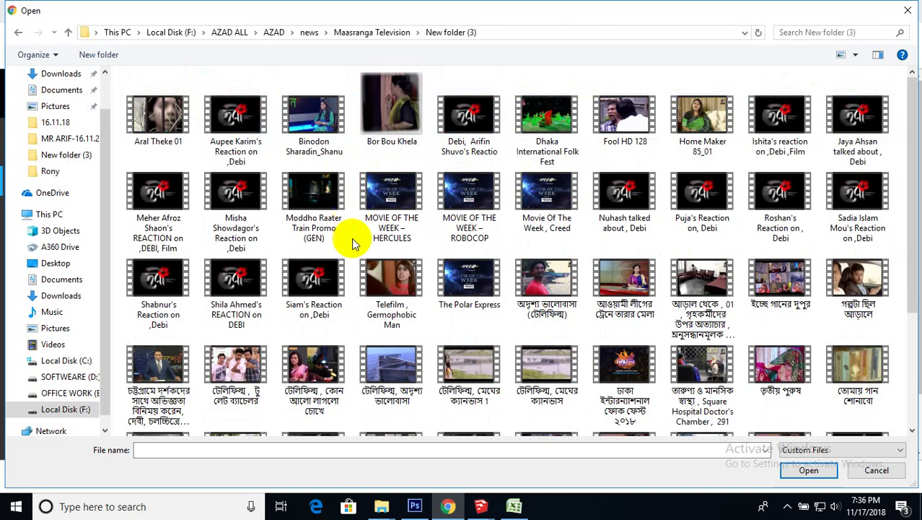
{"action": "scroll", "coordinate": [357, 289], "scroll_direction": "down", "scroll_amount": 5}
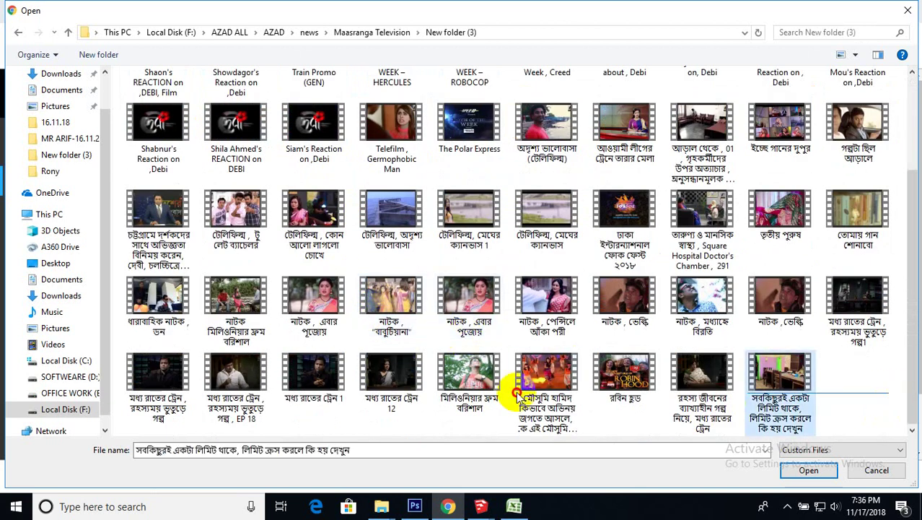
{"action": "left_click_drag", "start_coordinate": [888, 410], "coordinate": [133, 383]}
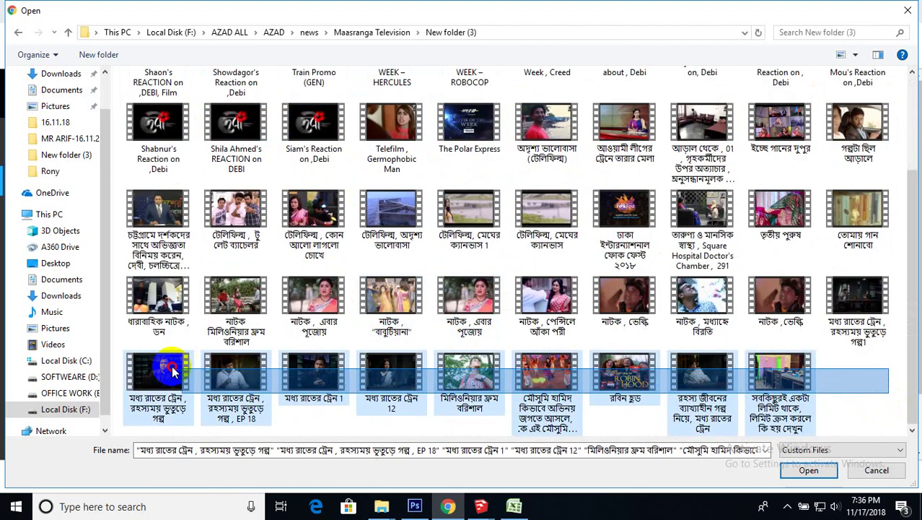
{"action": "left_click", "coordinate": [809, 470]}
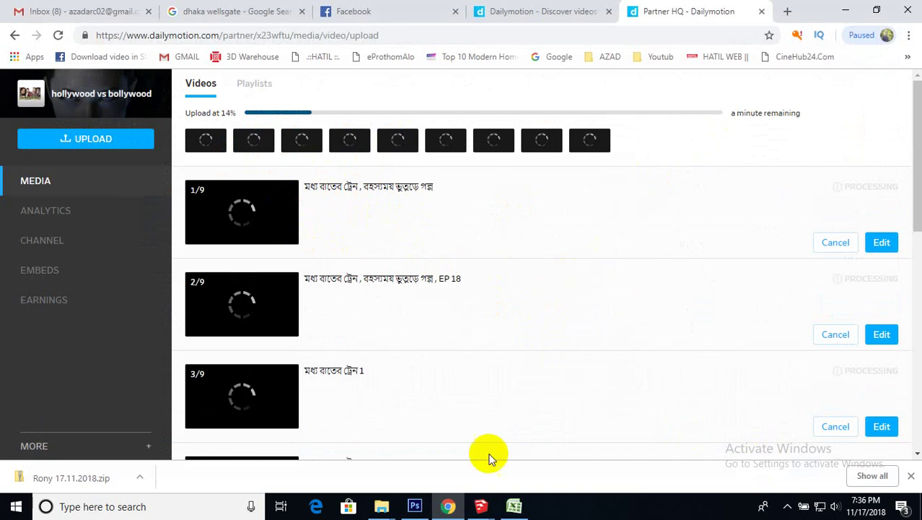
While the nine videos upload, open the Playlists page in a background tab.
{"action": "mouse_move", "coordinate": [481, 506]}
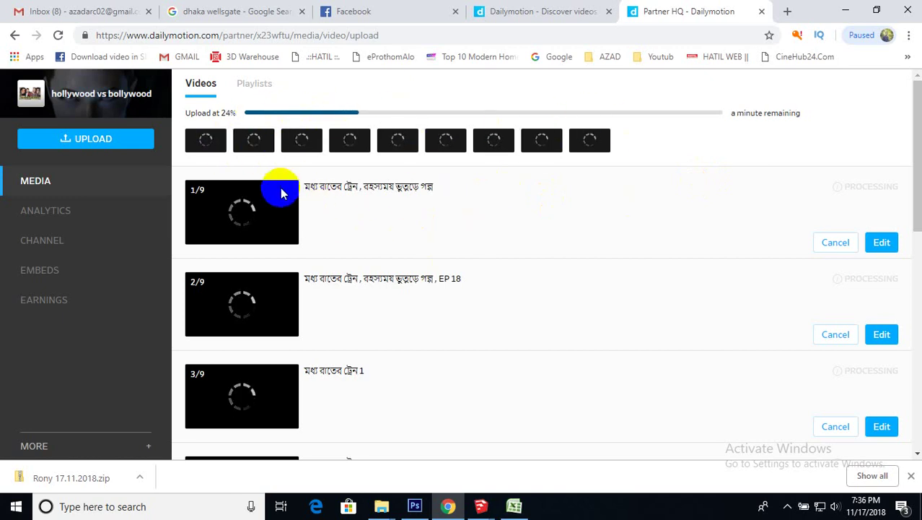
{"action": "middle_click", "coordinate": [250, 88]}
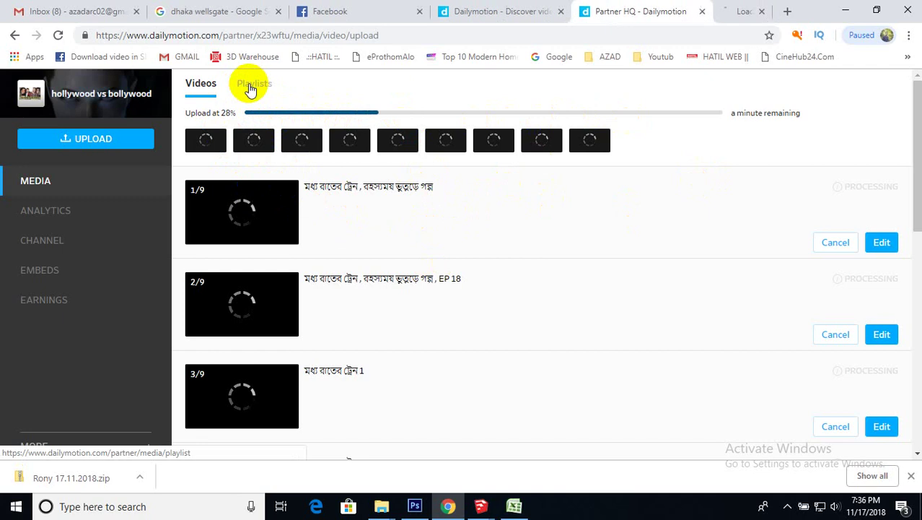
In the new Partner HQ tab, view the Embeds player settings and the Earnings overview.
{"action": "left_click", "coordinate": [680, 7]}
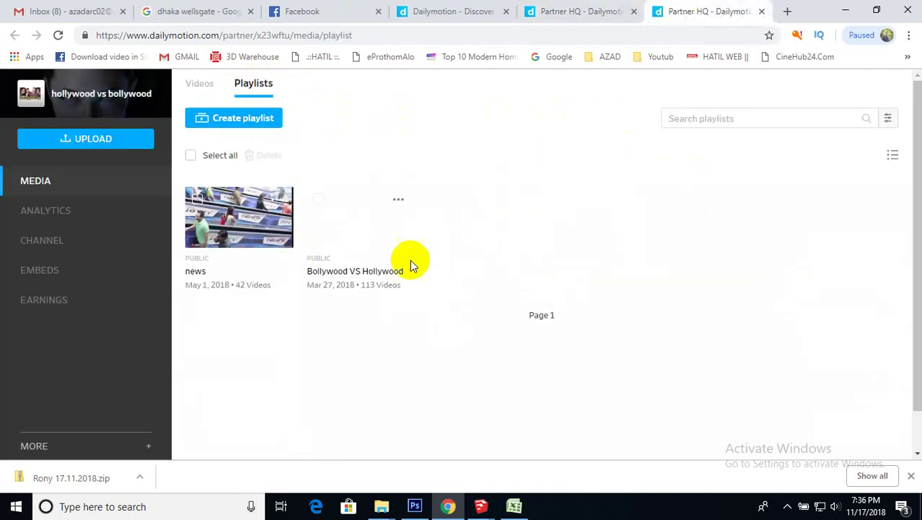
{"action": "left_click", "coordinate": [67, 269]}
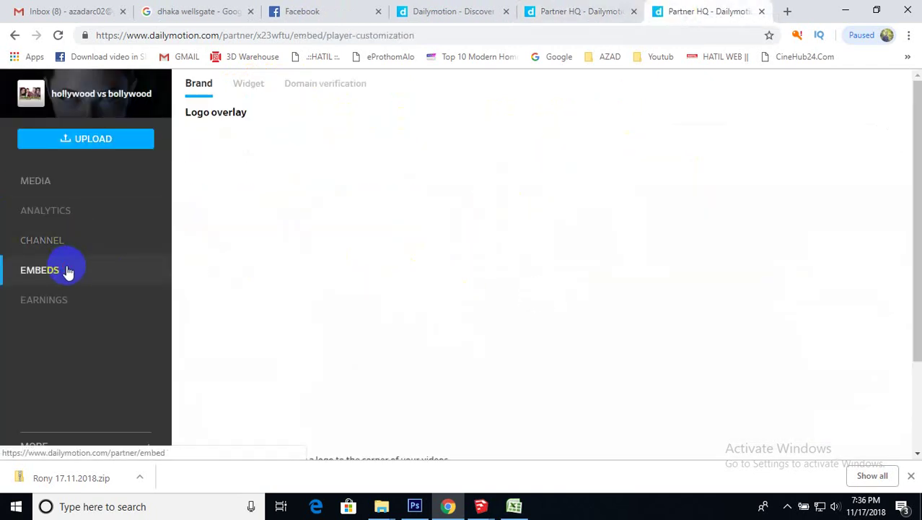
{"action": "left_click", "coordinate": [54, 306]}
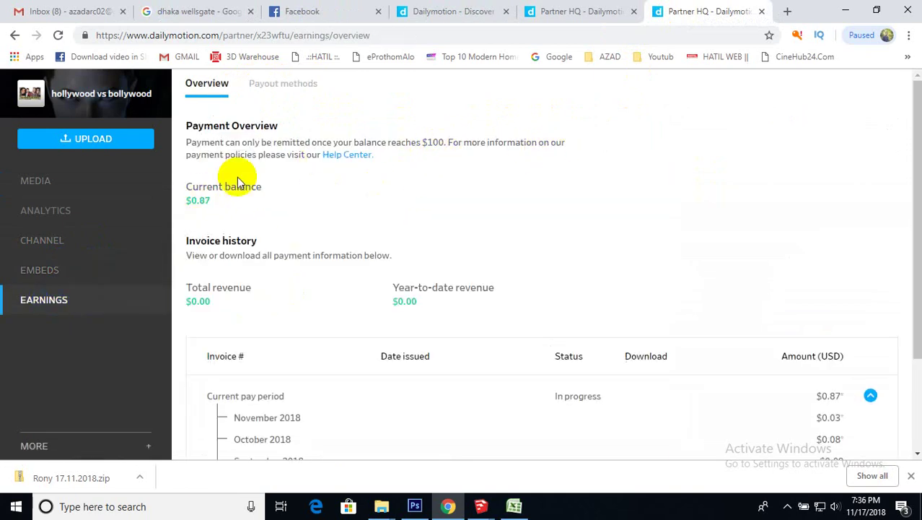
{"action": "scroll", "coordinate": [328, 253], "scroll_direction": "down", "scroll_amount": 1}
{"action": "scroll", "coordinate": [664, 302], "scroll_direction": "down", "scroll_amount": 1}
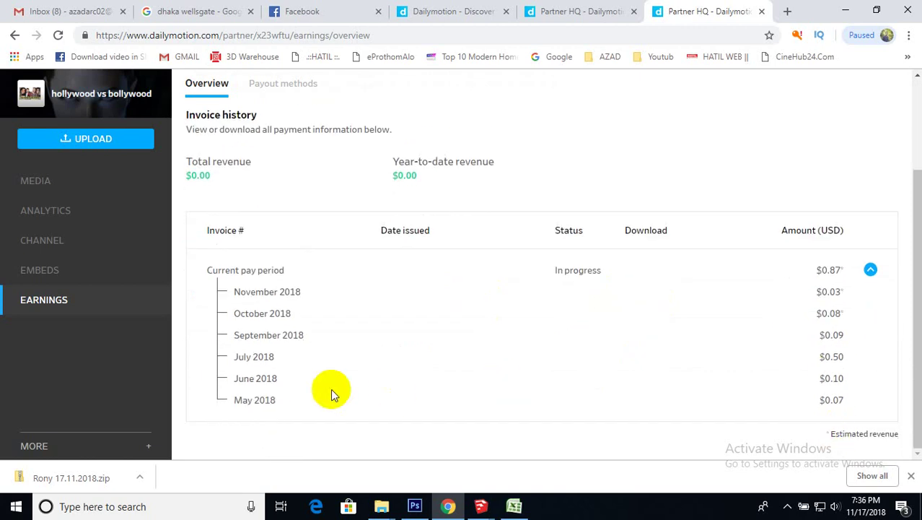
View the channel's basic info settings and open channel Analytics in a new tab.
{"action": "left_click", "coordinate": [59, 240]}
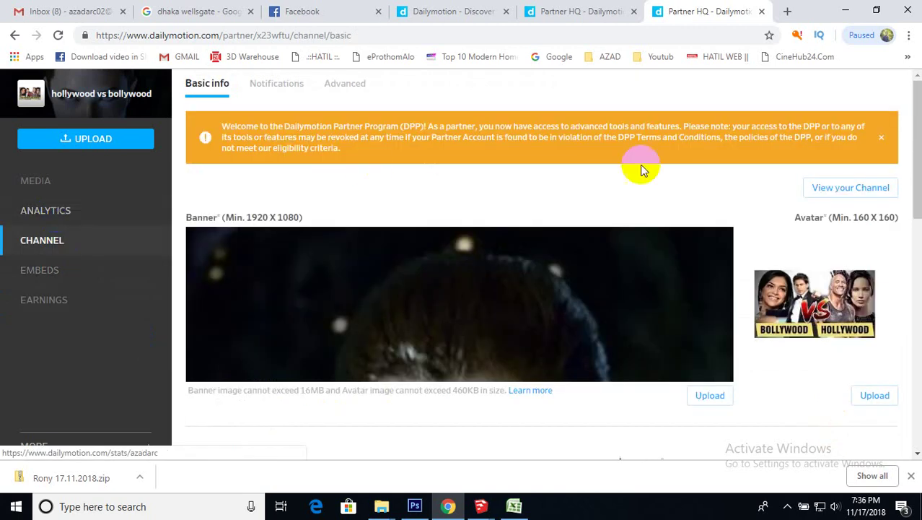
{"action": "scroll", "coordinate": [422, 283], "scroll_direction": "down", "scroll_amount": 3}
{"action": "scroll", "coordinate": [369, 274], "scroll_direction": "down", "scroll_amount": 3}
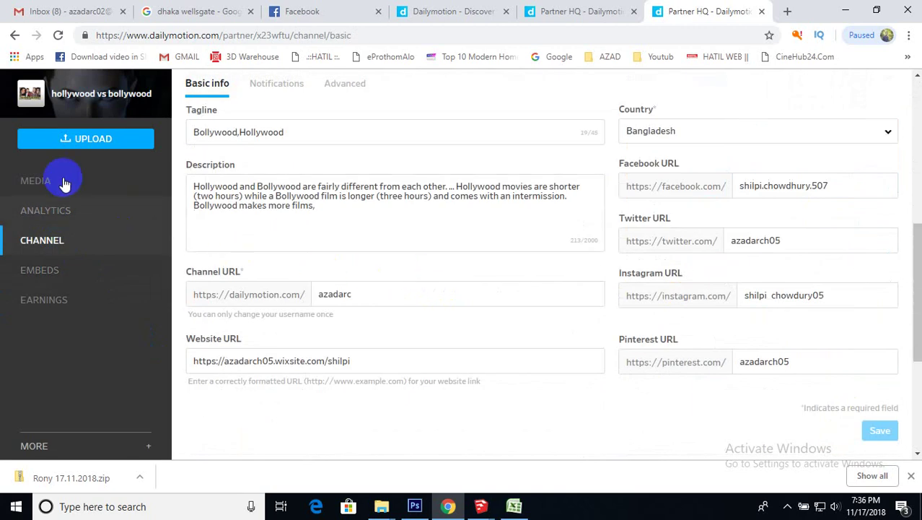
{"action": "left_click", "coordinate": [48, 206]}
{"action": "left_click", "coordinate": [594, 13]}
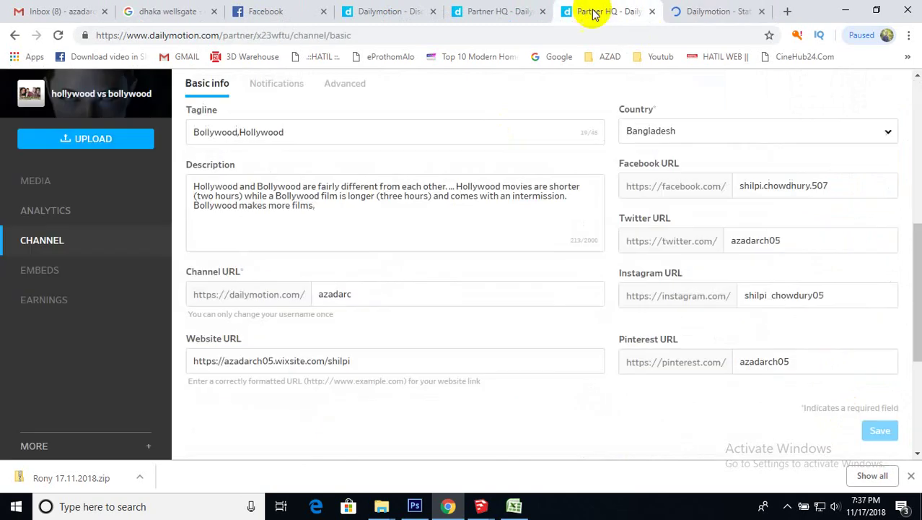
Scroll through the channel statistics, close that tab, and open the Media video library.
{"action": "left_click", "coordinate": [710, 12]}
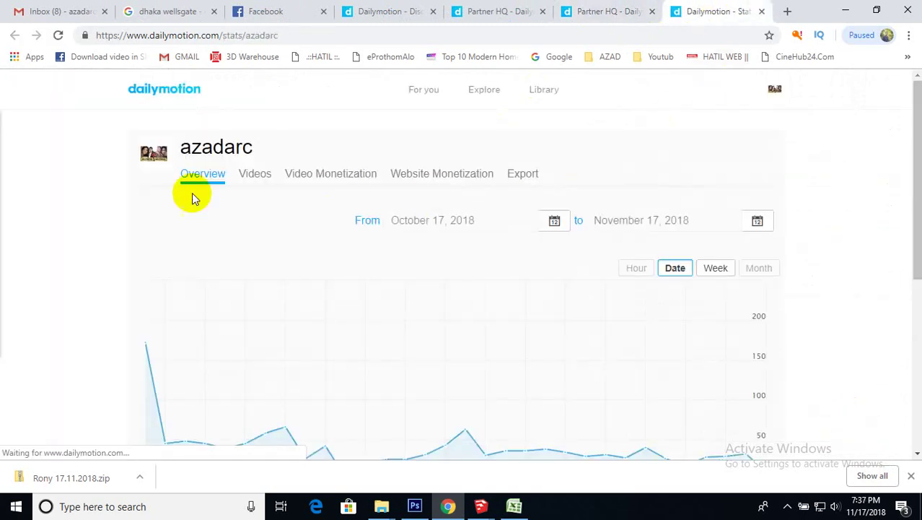
{"action": "scroll", "coordinate": [710, 315], "scroll_direction": "down", "scroll_amount": 2}
{"action": "scroll", "coordinate": [540, 350], "scroll_direction": "down", "scroll_amount": 3}
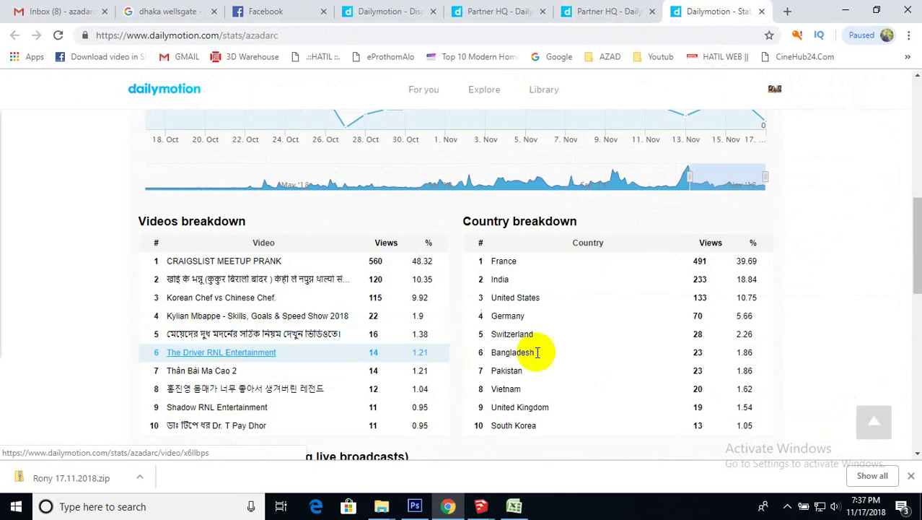
{"action": "scroll", "coordinate": [396, 314], "scroll_direction": "down", "scroll_amount": 3}
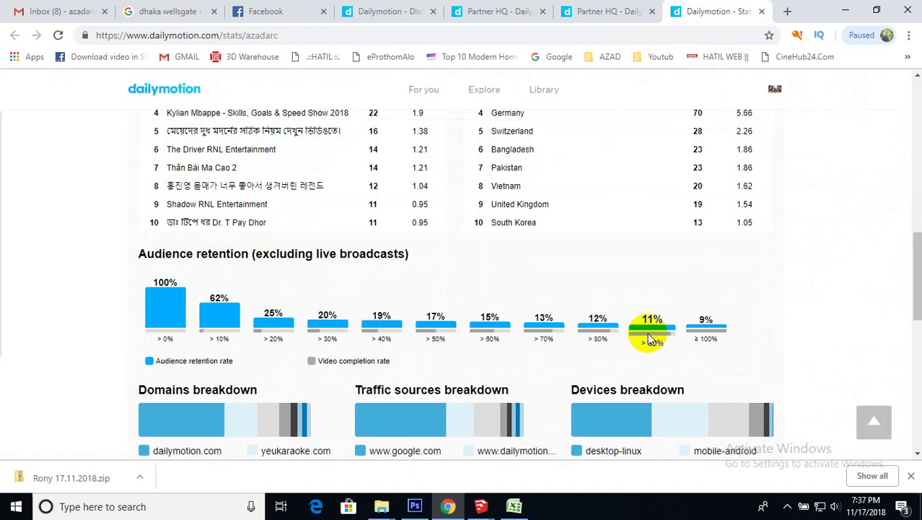
{"action": "scroll", "coordinate": [525, 264], "scroll_direction": "up", "scroll_amount": 2}
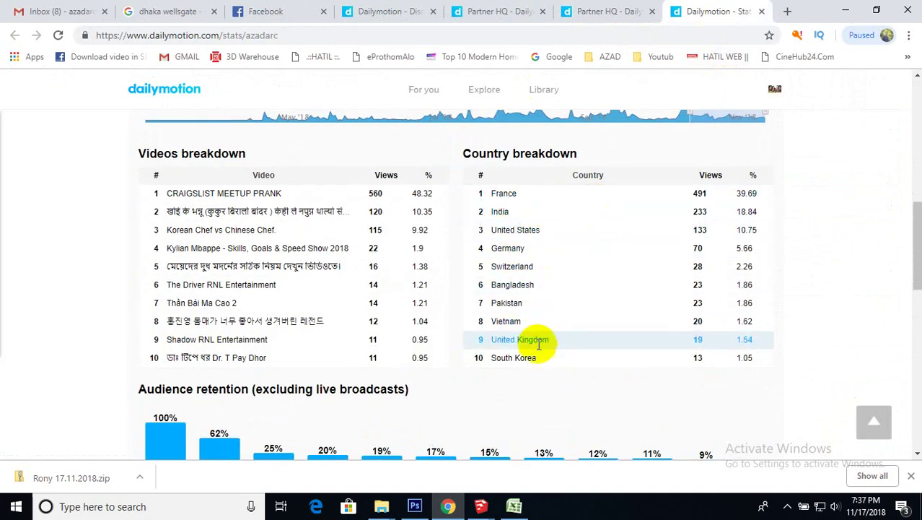
{"action": "scroll", "coordinate": [464, 369], "scroll_direction": "down", "scroll_amount": 3}
{"action": "scroll", "coordinate": [464, 369], "scroll_direction": "down", "scroll_amount": 3}
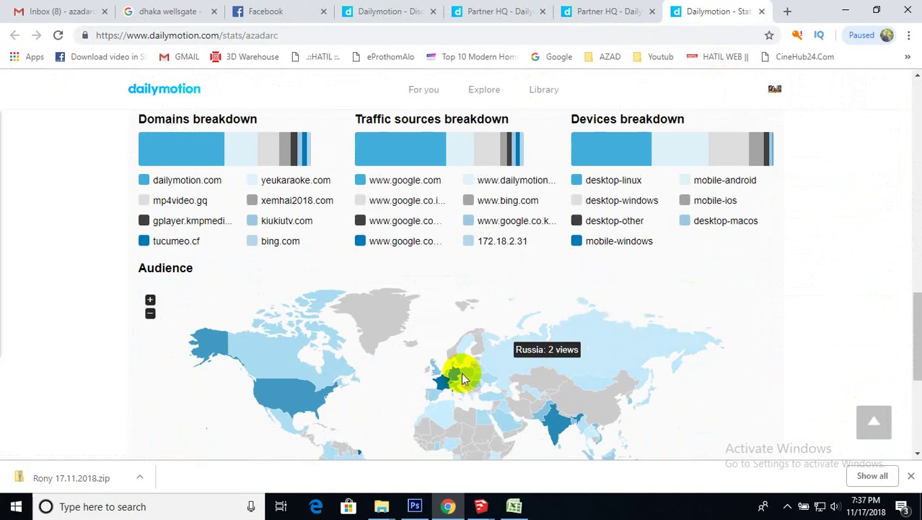
{"action": "scroll", "coordinate": [396, 408], "scroll_direction": "up", "scroll_amount": 2}
{"action": "scroll", "coordinate": [737, 292], "scroll_direction": "up", "scroll_amount": 2}
{"action": "scroll", "coordinate": [710, 220], "scroll_direction": "up", "scroll_amount": 3}
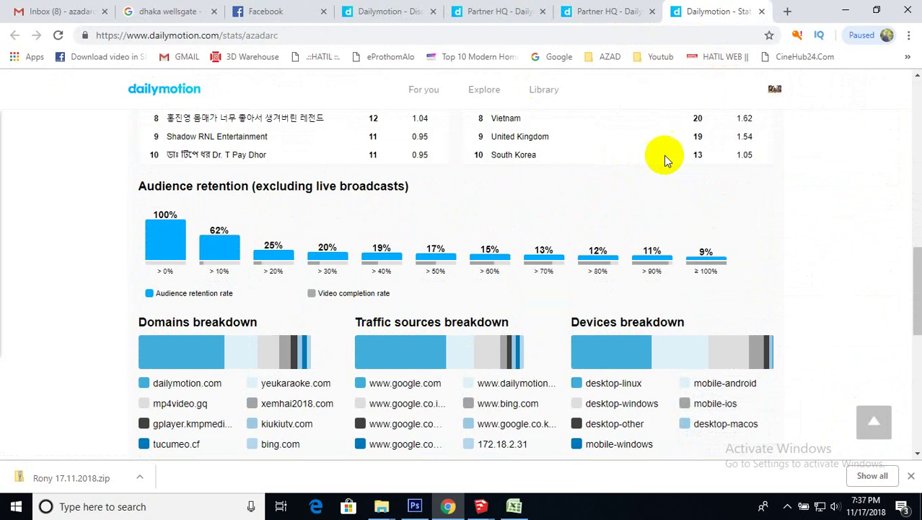
{"action": "scroll", "coordinate": [665, 154], "scroll_direction": "up", "scroll_amount": 6}
{"action": "left_click", "coordinate": [763, 11]}
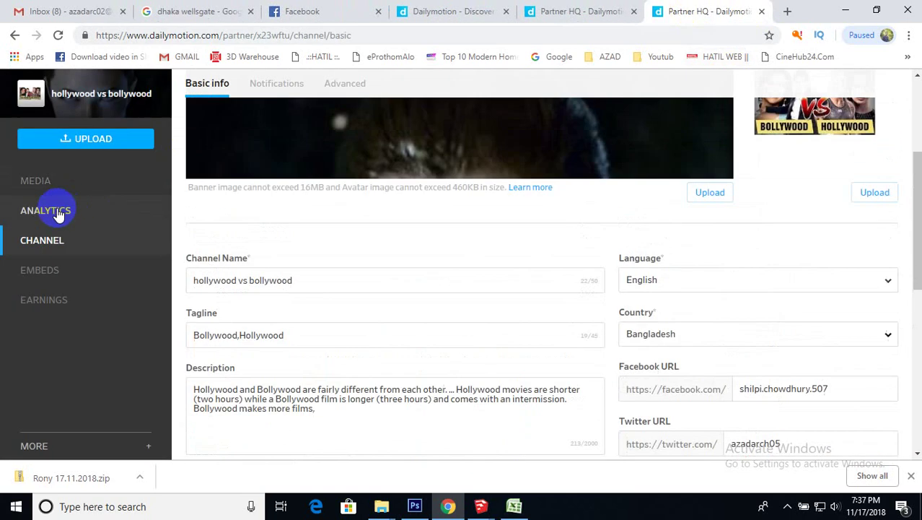
{"action": "left_click", "coordinate": [44, 193]}
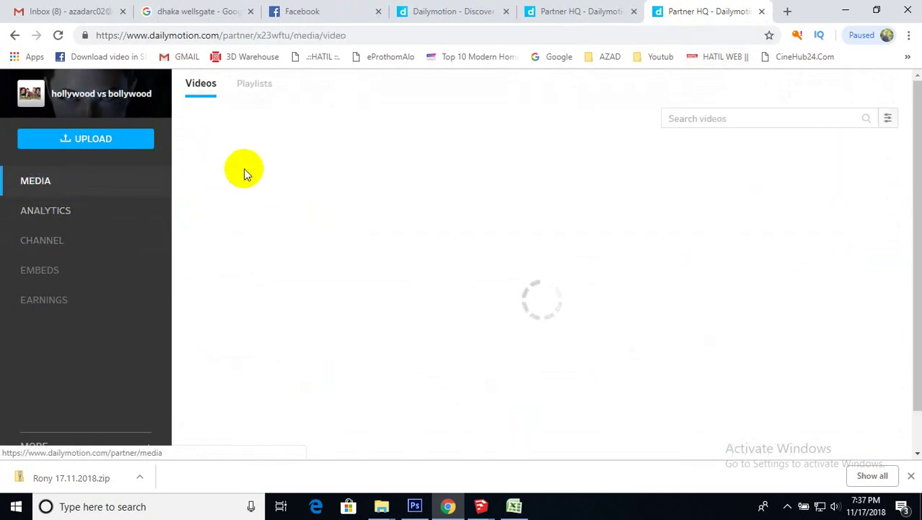
Copy video 1/9's title into its description and turn it into tags.
{"action": "left_click", "coordinate": [591, 9]}
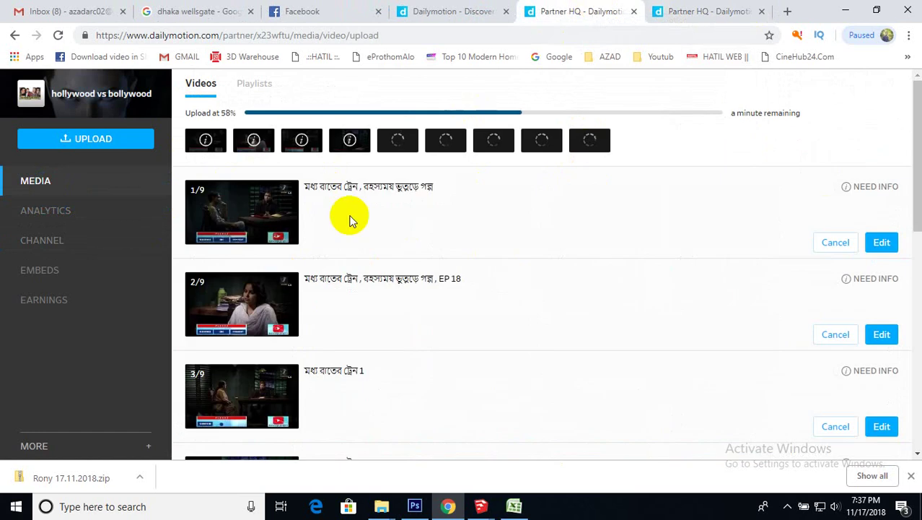
{"action": "left_click", "coordinate": [883, 243]}
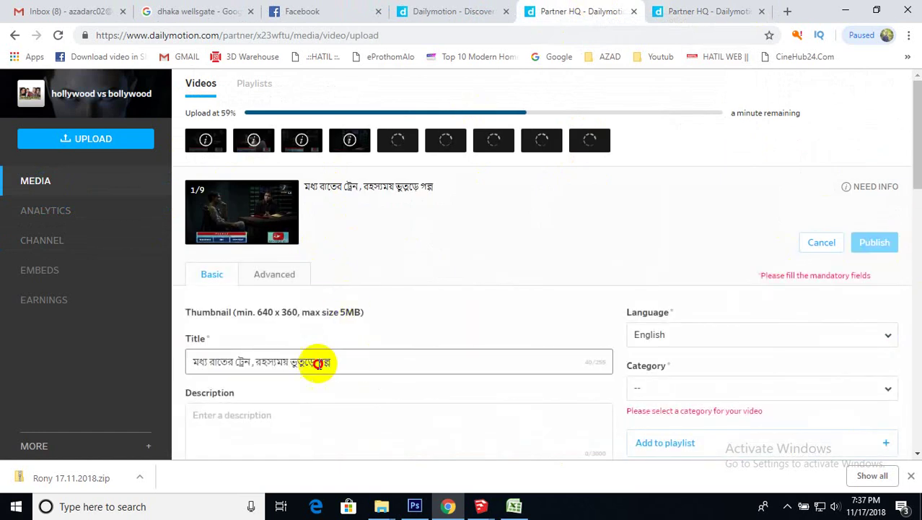
{"action": "left_click_drag", "start_coordinate": [329, 361], "coordinate": [141, 386]}
{"action": "key", "text": "ctrl+c"}
{"action": "left_click", "coordinate": [233, 410]}
{"action": "key", "text": "ctrl+v"}
{"action": "scroll", "coordinate": [319, 344], "scroll_direction": "down", "scroll_amount": 1}
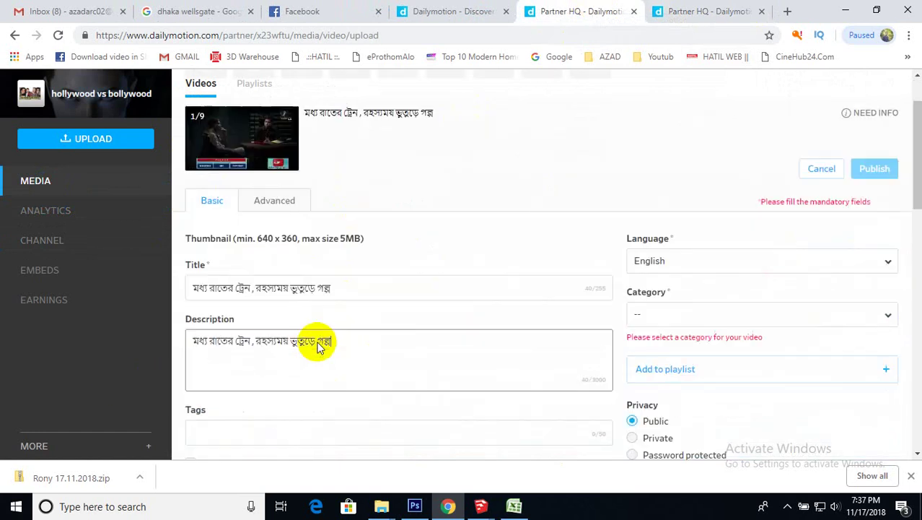
{"action": "scroll", "coordinate": [286, 308], "scroll_direction": "down", "scroll_amount": 2}
{"action": "key", "text": "Return"}
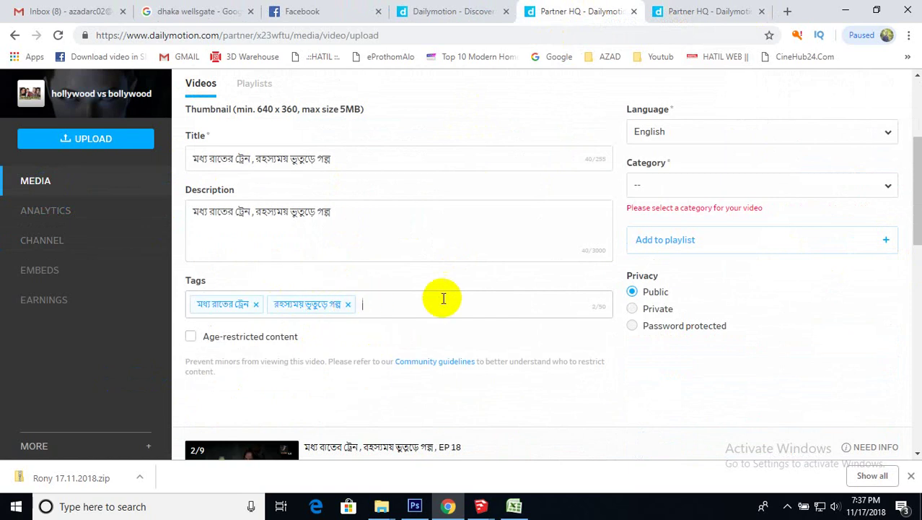
Set video 1/9's category to Comedy & Entertainment and publish it.
{"action": "scroll", "coordinate": [441, 298], "scroll_direction": "up", "scroll_amount": 1}
{"action": "left_click", "coordinate": [652, 260]}
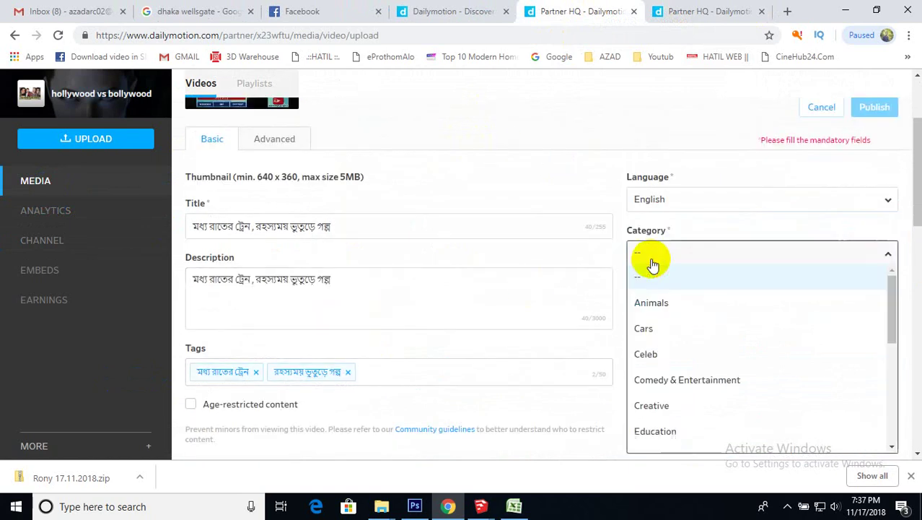
{"action": "left_click", "coordinate": [683, 379]}
{"action": "scroll", "coordinate": [519, 308], "scroll_direction": "down", "scroll_amount": 1}
{"action": "scroll", "coordinate": [866, 145], "scroll_direction": "up", "scroll_amount": 2}
{"action": "left_click", "coordinate": [879, 171]}
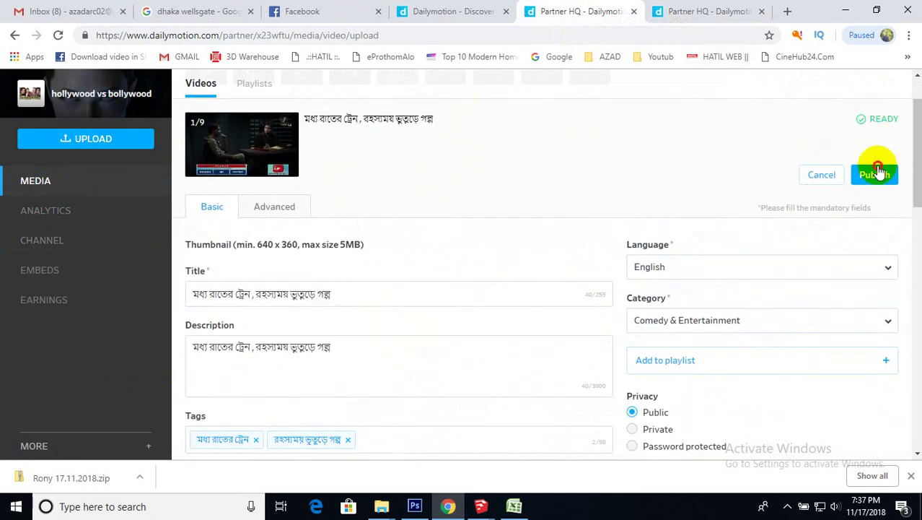
{"action": "scroll", "coordinate": [354, 292], "scroll_direction": "down", "scroll_amount": 3}
{"action": "scroll", "coordinate": [454, 280], "scroll_direction": "down", "scroll_amount": 2}
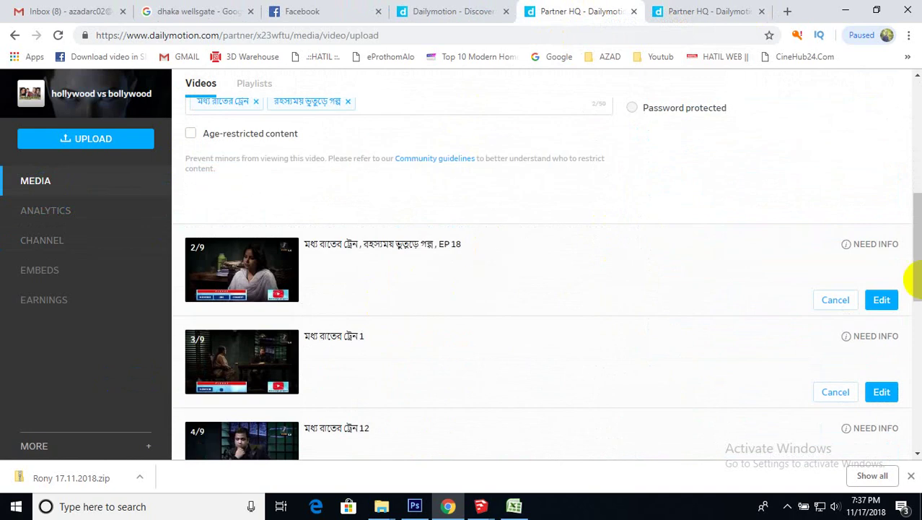
Give video 2/9 its title as description, tags including EP 18, and Comedy & Entertainment category.
{"action": "left_click", "coordinate": [882, 300]}
{"action": "left_click_drag", "start_coordinate": [370, 419], "coordinate": [175, 438]}
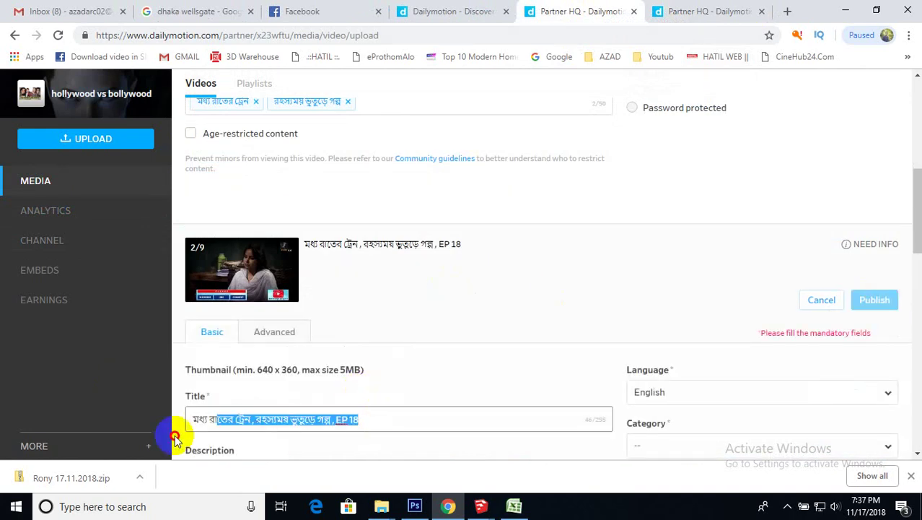
{"action": "scroll", "coordinate": [287, 390], "scroll_direction": "down", "scroll_amount": 3}
{"action": "left_click", "coordinate": [286, 290]}
{"action": "key", "text": "ctrl+v"}
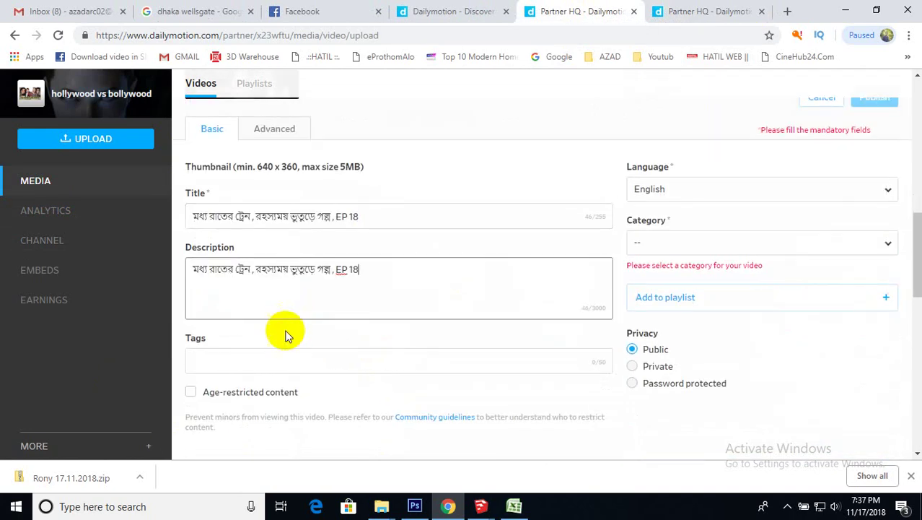
{"action": "key", "text": "Return"}
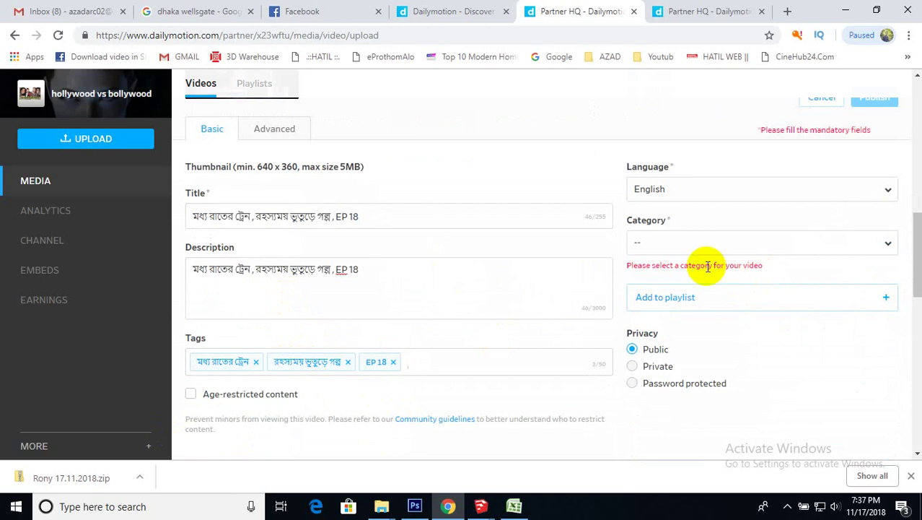
{"action": "left_click", "coordinate": [692, 244]}
{"action": "left_click", "coordinate": [687, 378]}
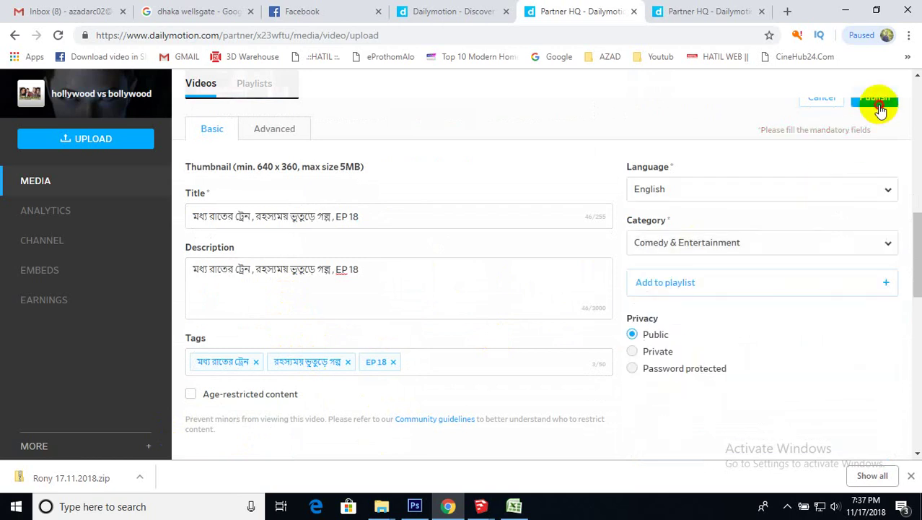
{"action": "scroll", "coordinate": [866, 307], "scroll_direction": "down", "scroll_amount": 4}
Give video 3/9 its title as description and tag, with Comedy & Entertainment category.
{"action": "left_click", "coordinate": [882, 287]}
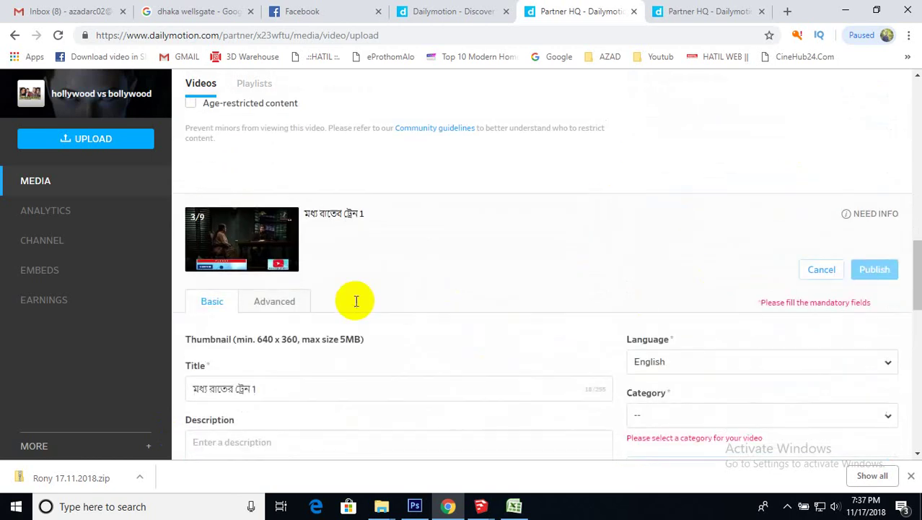
{"action": "scroll", "coordinate": [310, 239], "scroll_direction": "down", "scroll_amount": 3}
{"action": "triple_click", "coordinate": [206, 138]}
{"action": "key", "text": "ctrl+c"}
{"action": "left_click", "coordinate": [260, 208]}
{"action": "key", "text": "ctrl+v"}
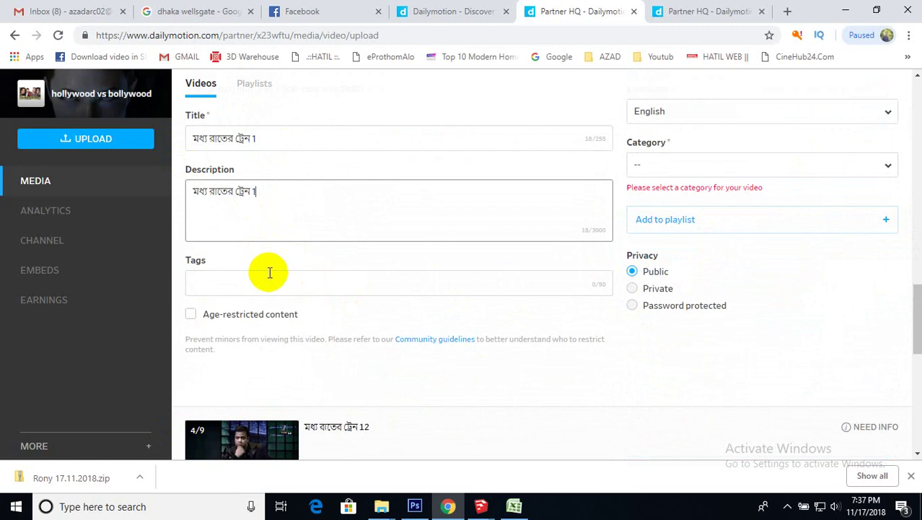
{"action": "left_click", "coordinate": [281, 281]}
{"action": "key", "text": "ctrl+v"}
{"action": "left_click", "coordinate": [727, 166]}
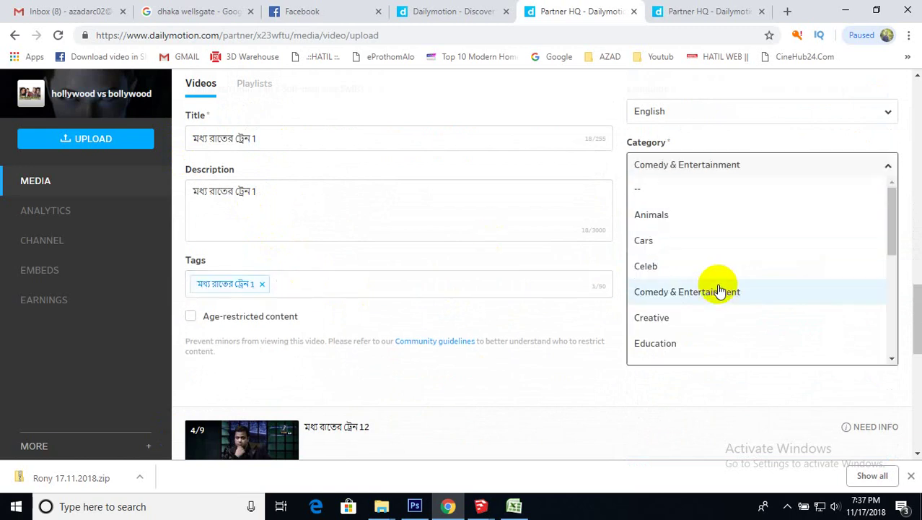
{"action": "left_click", "coordinate": [716, 290]}
{"action": "scroll", "coordinate": [844, 176], "scroll_direction": "up", "scroll_amount": 2}
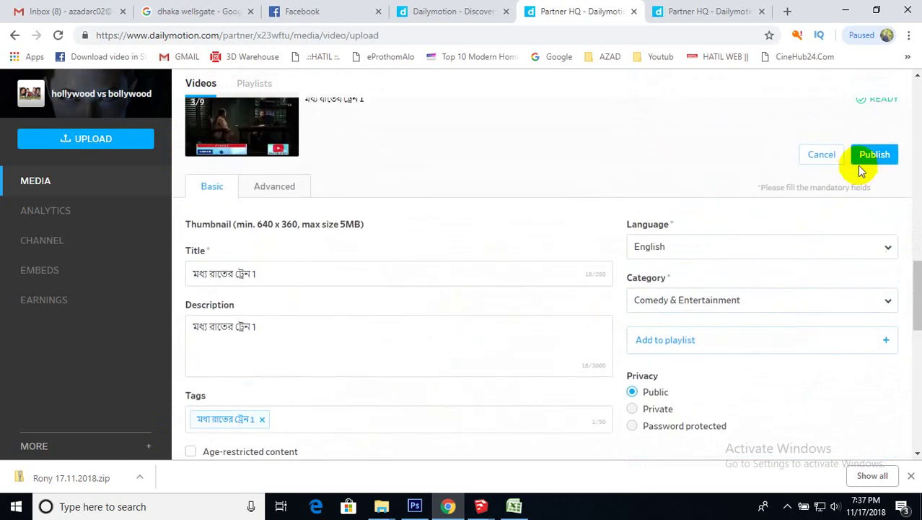
{"action": "scroll", "coordinate": [622, 257], "scroll_direction": "down", "scroll_amount": 4}
{"action": "scroll", "coordinate": [846, 231], "scroll_direction": "down", "scroll_amount": 2}
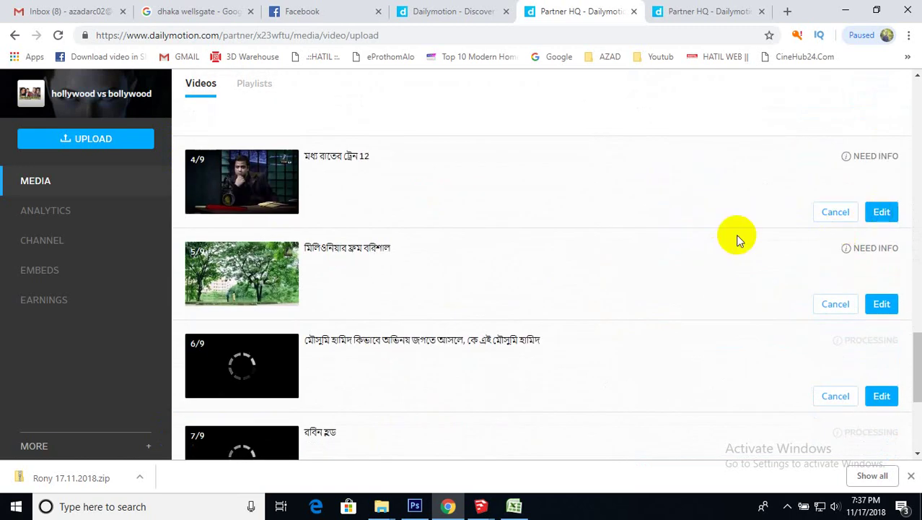
Give video 4/9 its title as description and tag, with Comedy & Entertainment category.
{"action": "left_click_drag", "start_coordinate": [336, 331], "coordinate": [189, 330]}
{"action": "key", "text": "ctrl+c"}
{"action": "left_click", "coordinate": [216, 379]}
{"action": "key", "text": "ctrl+v"}
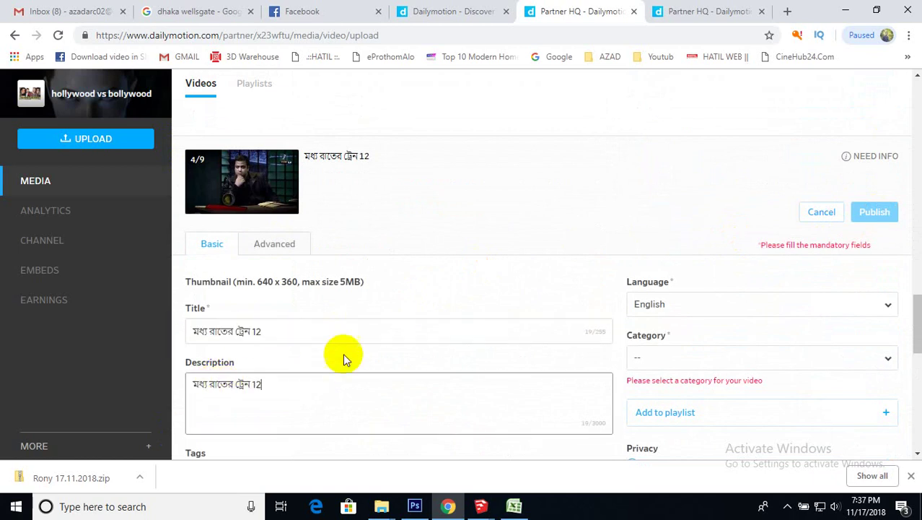
{"action": "scroll", "coordinate": [344, 359], "scroll_direction": "down", "scroll_amount": 2}
{"action": "left_click", "coordinate": [283, 332]}
{"action": "key", "text": "Return"}
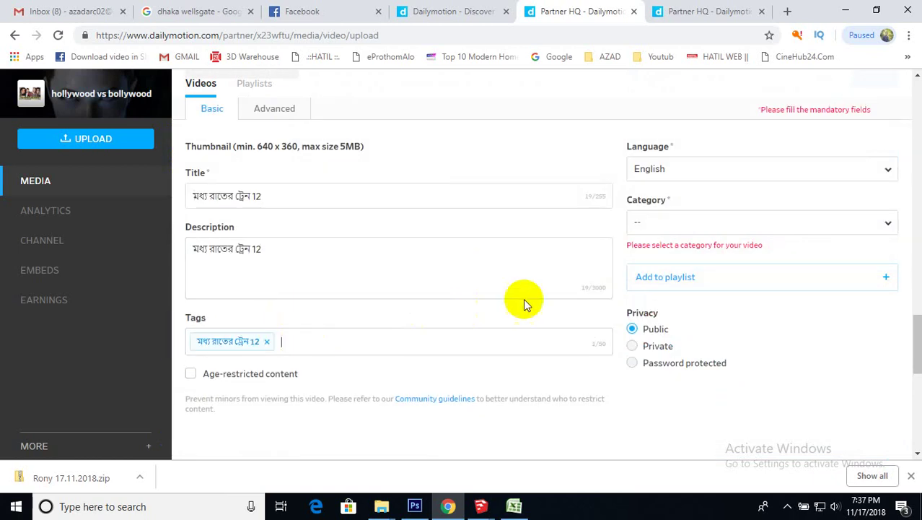
{"action": "left_click", "coordinate": [671, 225]}
{"action": "left_click", "coordinate": [691, 349]}
{"action": "scroll", "coordinate": [818, 254], "scroll_direction": "up", "scroll_amount": 2}
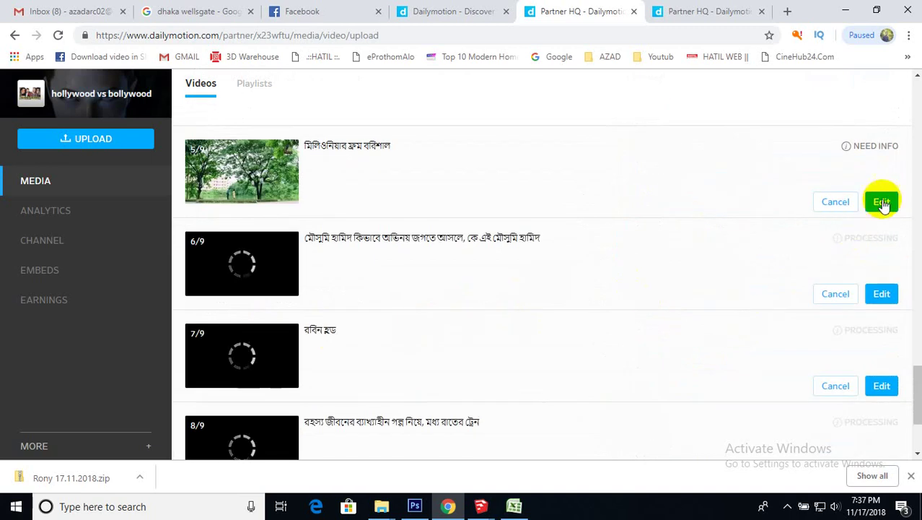
Give video 5/9 its title as description and tag, with Comedy & Entertainment category.
{"action": "left_click", "coordinate": [881, 200]}
{"action": "left_click_drag", "start_coordinate": [298, 321], "coordinate": [165, 366]}
{"action": "key", "text": "ctrl+c"}
{"action": "left_click", "coordinate": [221, 390]}
{"action": "key", "text": "ctrl+v"}
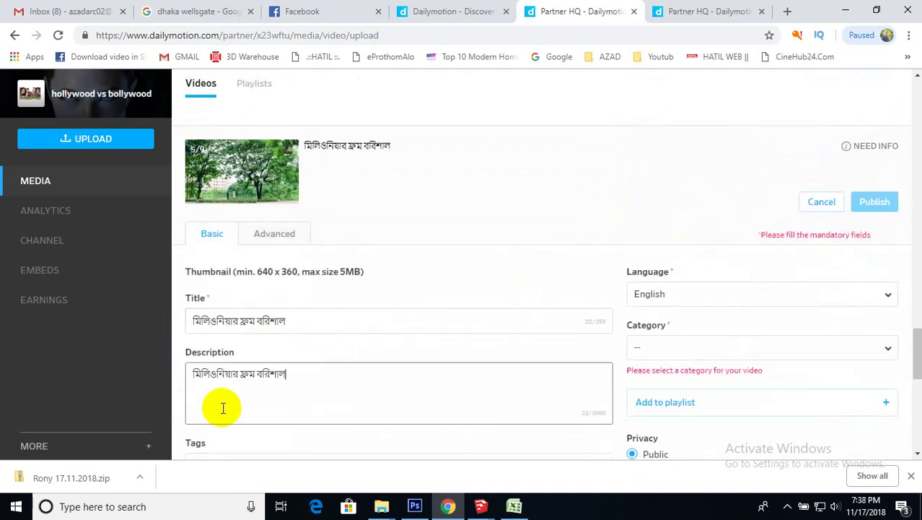
{"action": "scroll", "coordinate": [277, 393], "scroll_direction": "down", "scroll_amount": 2}
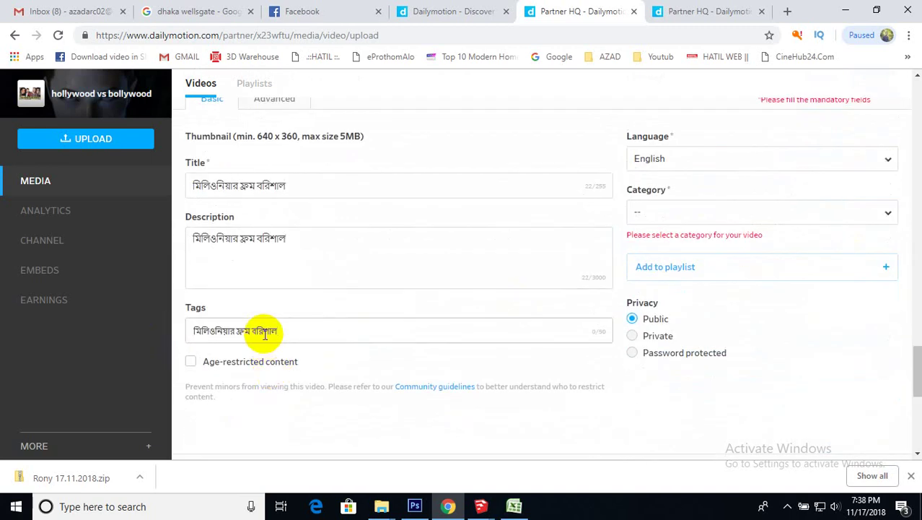
{"action": "key", "text": "Return"}
{"action": "left_click", "coordinate": [649, 212]}
{"action": "left_click", "coordinate": [686, 337]}
Add বরিশাল and মিলিওনিয়ার from the description as extra tags on video 5/9.
{"action": "left_click", "coordinate": [261, 239]}
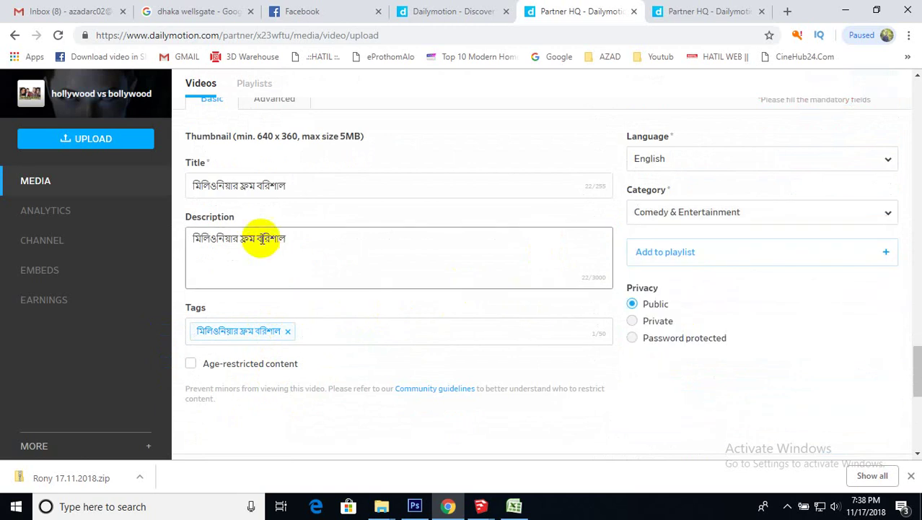
{"action": "double_click", "coordinate": [261, 239]}
{"action": "key", "text": "ctrl+c"}
{"action": "left_click", "coordinate": [333, 331]}
{"action": "key", "text": "ctrl+v"}
{"action": "key", "text": "Return"}
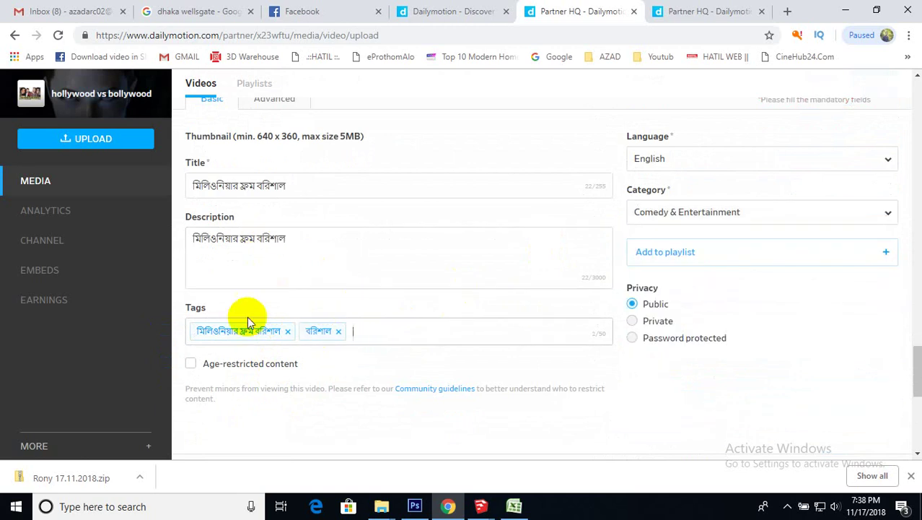
{"action": "left_click_drag", "start_coordinate": [178, 241], "coordinate": [177, 240]}
{"action": "type", "text": "মিলিওনিয়ার"}
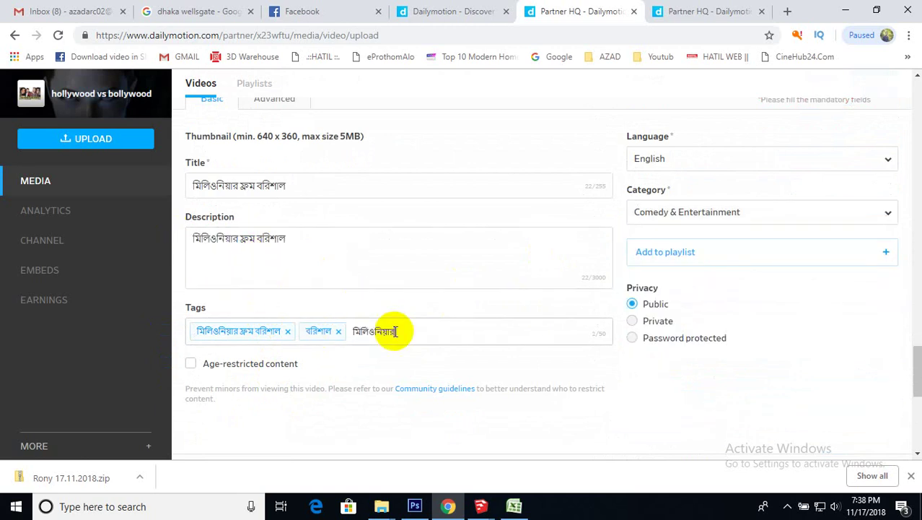
{"action": "key", "text": "Return"}
{"action": "scroll", "coordinate": [649, 288], "scroll_direction": "up", "scroll_amount": 2}
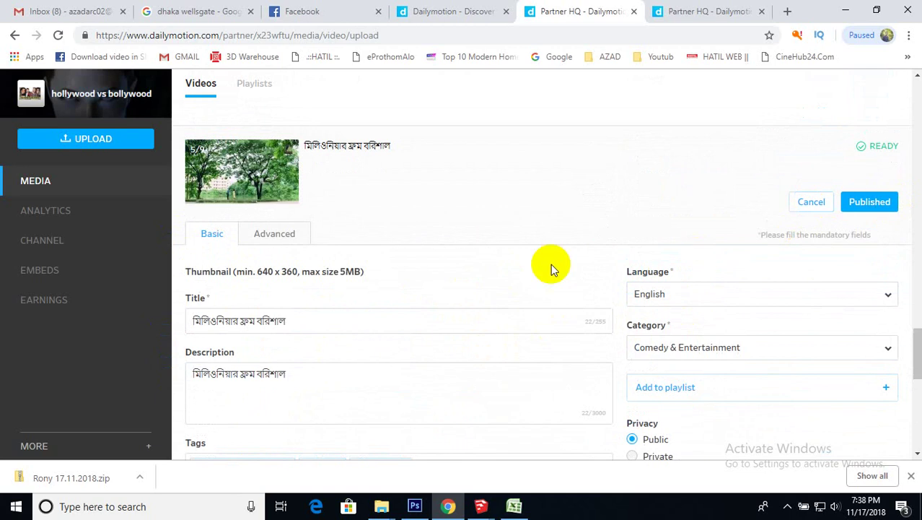
{"action": "scroll", "coordinate": [505, 289], "scroll_direction": "down", "scroll_amount": 4}
{"action": "scroll", "coordinate": [650, 274], "scroll_direction": "down", "scroll_amount": 2}
Copy video 6/9's title into its description and tags, adding মৌসুমি হামিদ as a tag.
{"action": "left_click", "coordinate": [883, 260]}
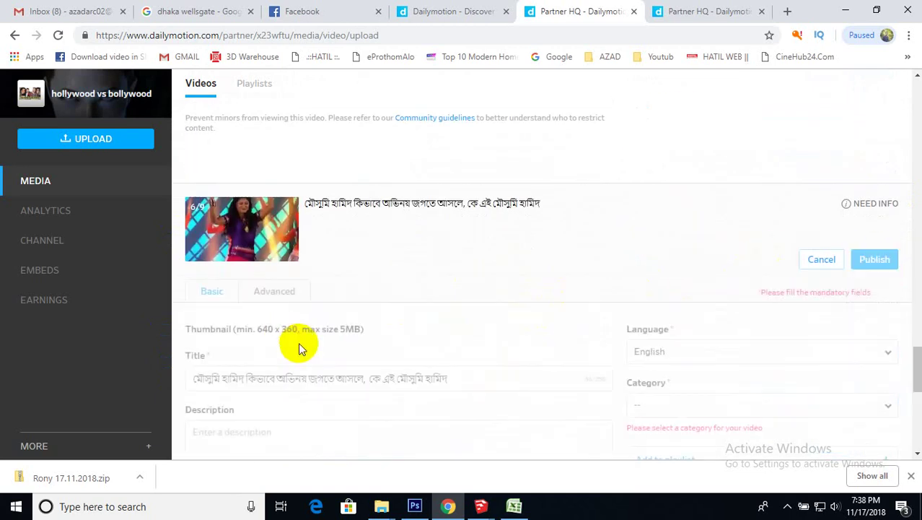
{"action": "scroll", "coordinate": [298, 342], "scroll_direction": "down", "scroll_amount": 2}
{"action": "left_click_drag", "start_coordinate": [451, 243], "coordinate": [192, 244]}
{"action": "key", "text": "ctrl+c"}
{"action": "left_click", "coordinate": [227, 293]}
{"action": "key", "text": "ctrl+v"}
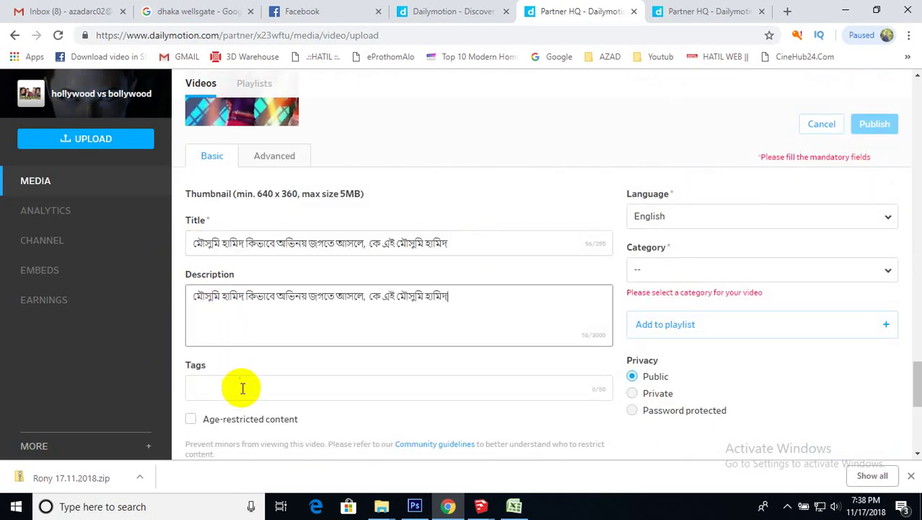
{"action": "key", "text": "Return"}
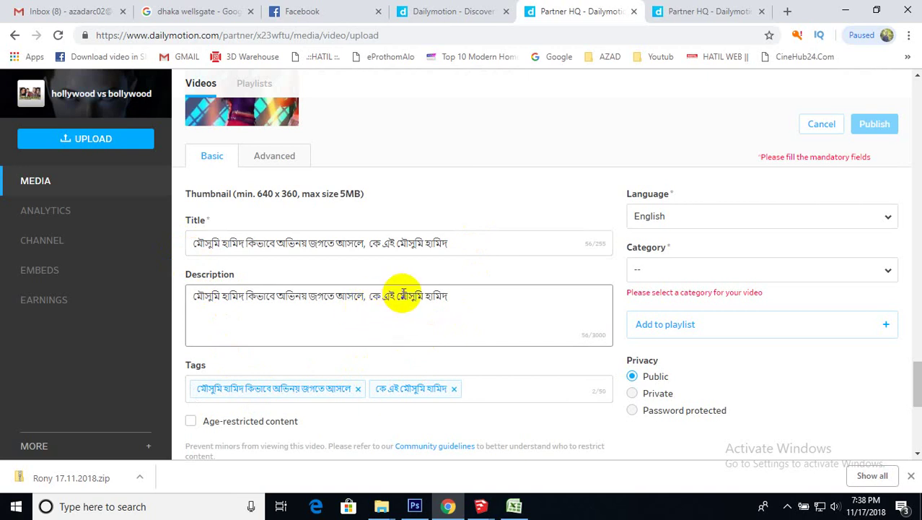
{"action": "left_click_drag", "start_coordinate": [398, 298], "coordinate": [488, 299]}
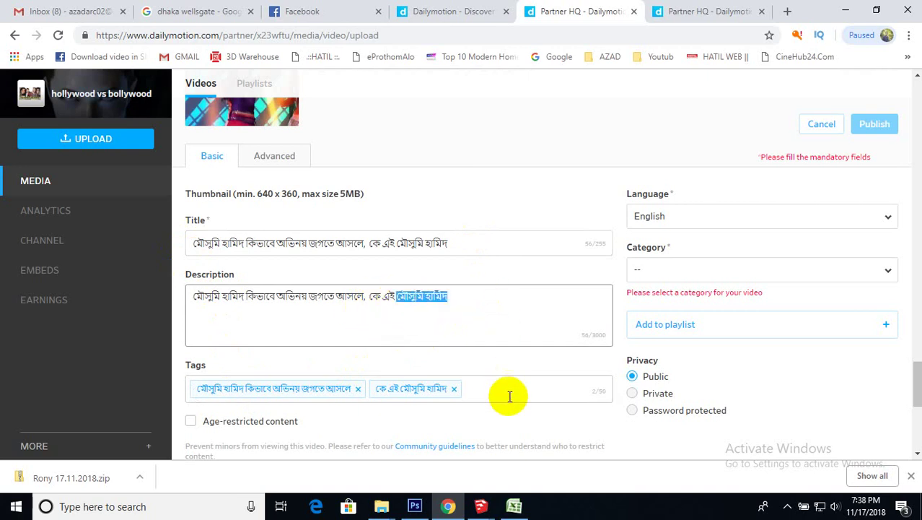
{"action": "key", "text": "Return"}
Set the category to Comedy & Entertainment and add the tag অভিনয় জগতে আসলে.
{"action": "left_click", "coordinate": [661, 270]}
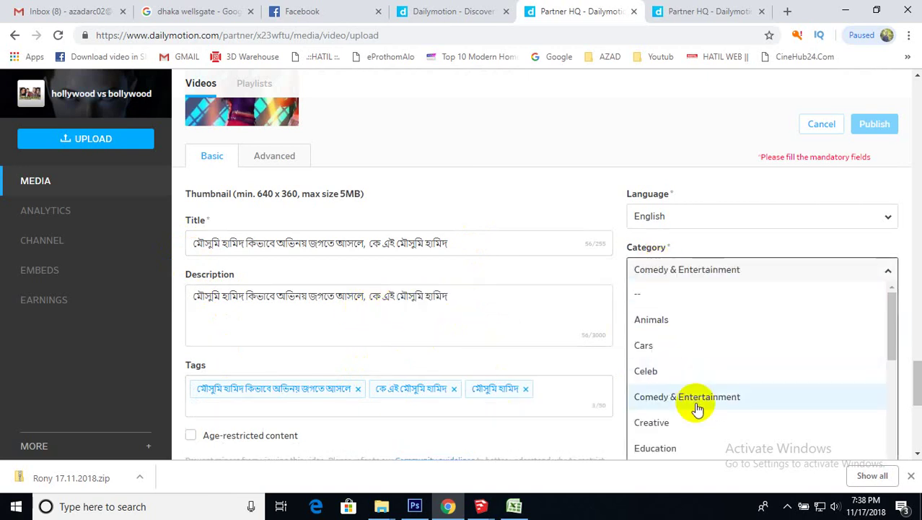
{"action": "left_click", "coordinate": [697, 397]}
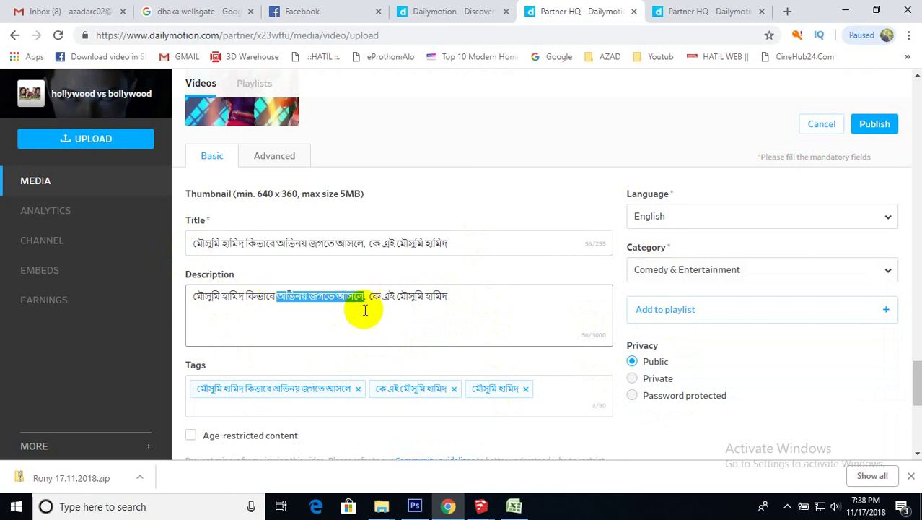
{"action": "left_click", "coordinate": [570, 390]}
{"action": "key", "text": "ctrl+v"}
{"action": "key", "text": "Return"}
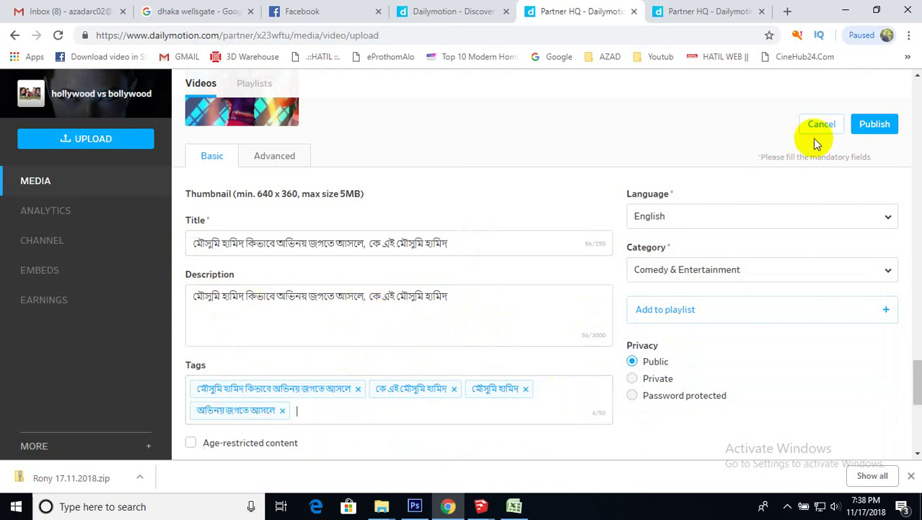
{"action": "scroll", "coordinate": [578, 314], "scroll_direction": "down", "scroll_amount": 3}
{"action": "scroll", "coordinate": [556, 340], "scroll_direction": "down", "scroll_amount": 2}
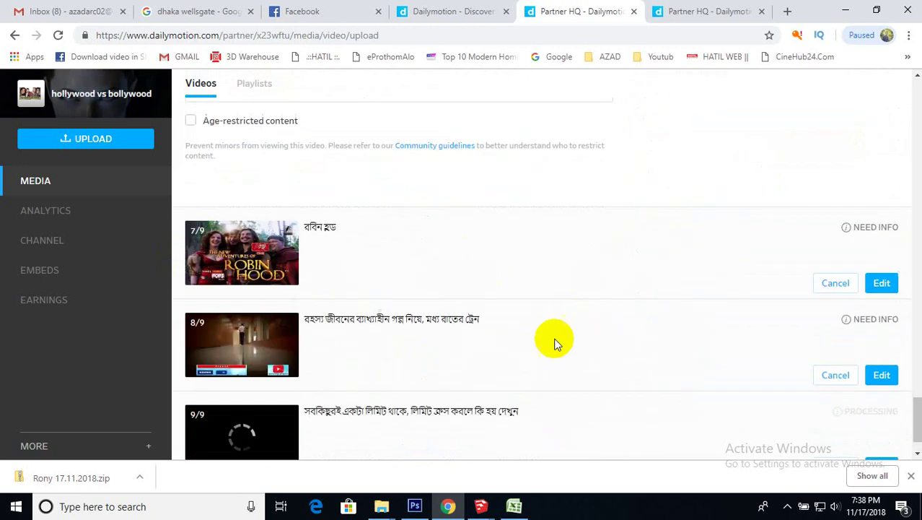
Give the রবিন হুড video its title as description and tag, with the Comedy & Entertainment category.
{"action": "left_click", "coordinate": [881, 267]}
{"action": "left_click_drag", "start_coordinate": [251, 393], "coordinate": [160, 403]}
{"action": "key", "text": "ctrl+c"}
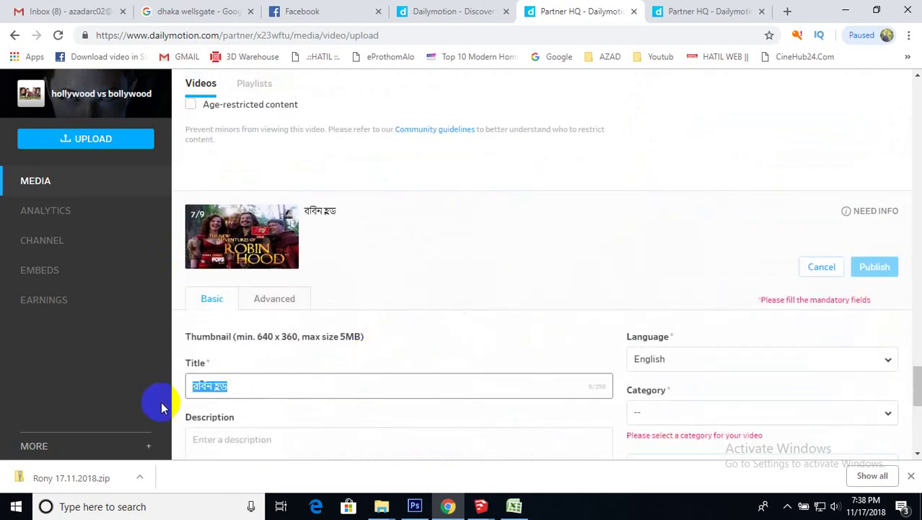
{"action": "left_click", "coordinate": [262, 439]}
{"action": "key", "text": "ctrl+v"}
{"action": "scroll", "coordinate": [289, 405], "scroll_direction": "down", "scroll_amount": 3}
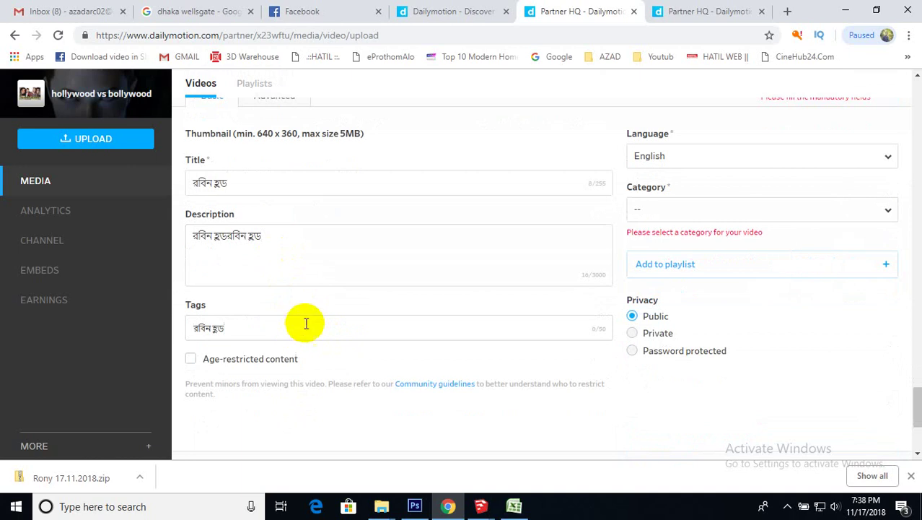
{"action": "key", "text": "Return"}
{"action": "left_click", "coordinate": [685, 209]}
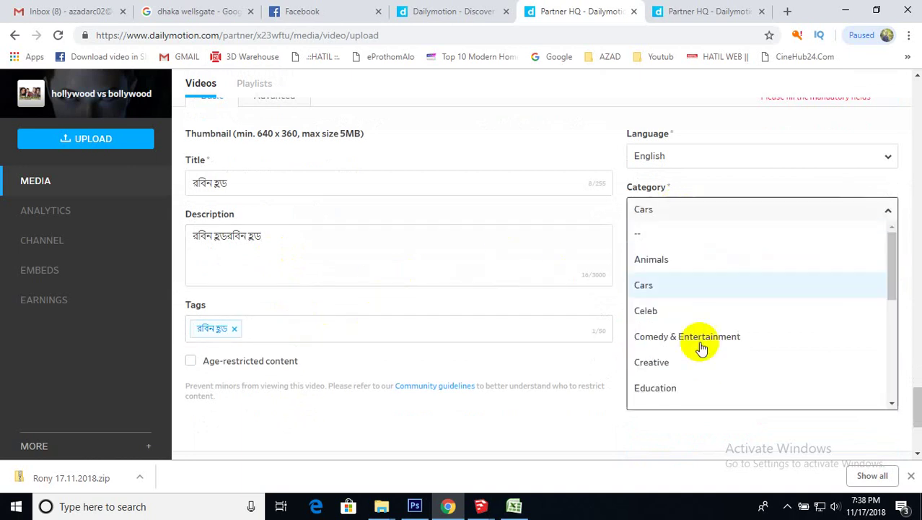
{"action": "left_click", "coordinate": [702, 339]}
{"action": "scroll", "coordinate": [702, 340], "scroll_direction": "up", "scroll_amount": 3}
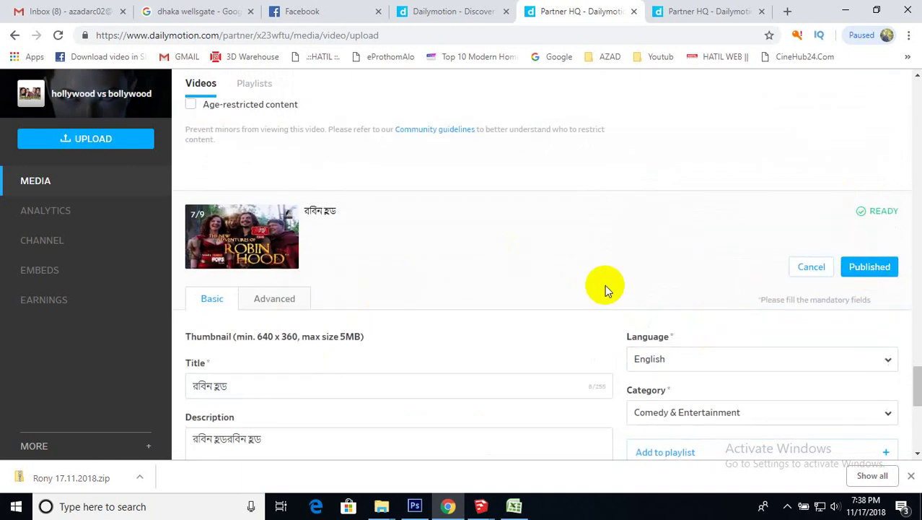
Copy the eighth video's own title into its empty description.
{"action": "left_click", "coordinate": [881, 323]}
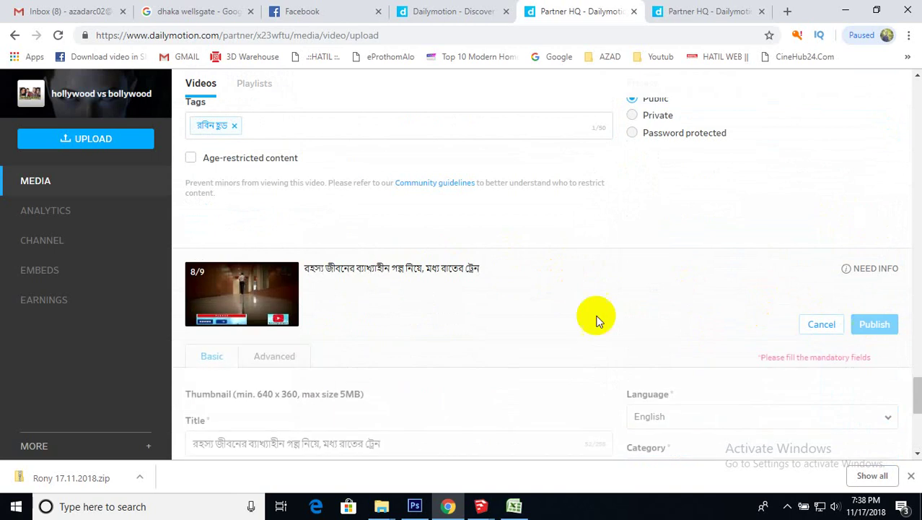
{"action": "triple_click", "coordinate": [333, 314]}
{"action": "type", "text": "রবিন হুড"}
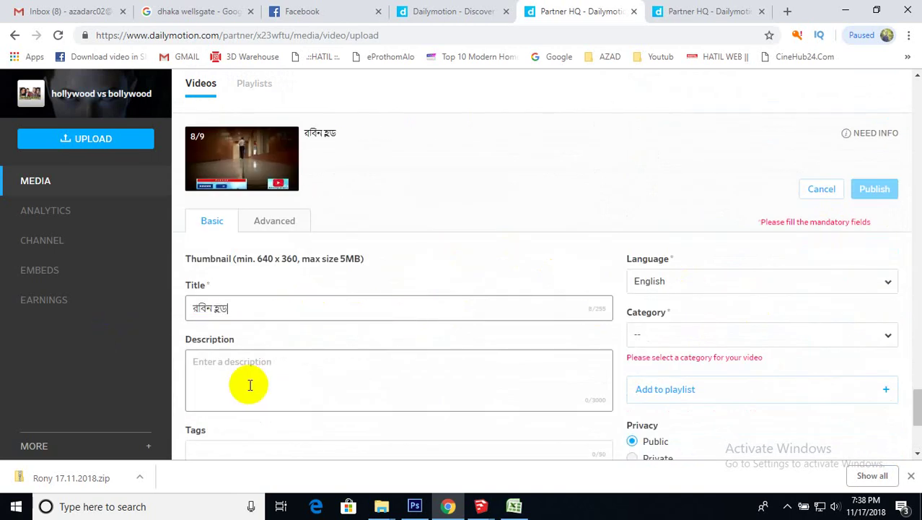
{"action": "key", "text": "ctrl+v"}
{"action": "key", "text": "ctrl+a"}
{"action": "key", "text": "ctrl+c"}
{"action": "left_click", "coordinate": [260, 385]}
{"action": "key", "text": "ctrl+v"}
Tag the eighth video with its title as two tags and set the category to Comedy & Entertainment.
{"action": "scroll", "coordinate": [324, 379], "scroll_direction": "down", "scroll_amount": 3}
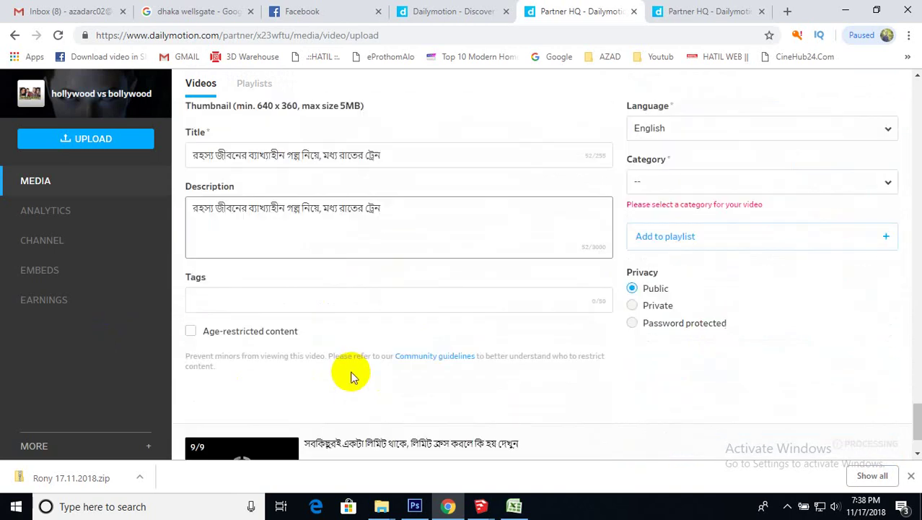
{"action": "left_click", "coordinate": [272, 241]}
{"action": "key", "text": "ctrl+v"}
{"action": "key", "text": "Return"}
{"action": "scroll", "coordinate": [541, 272], "scroll_direction": "up", "scroll_amount": 3}
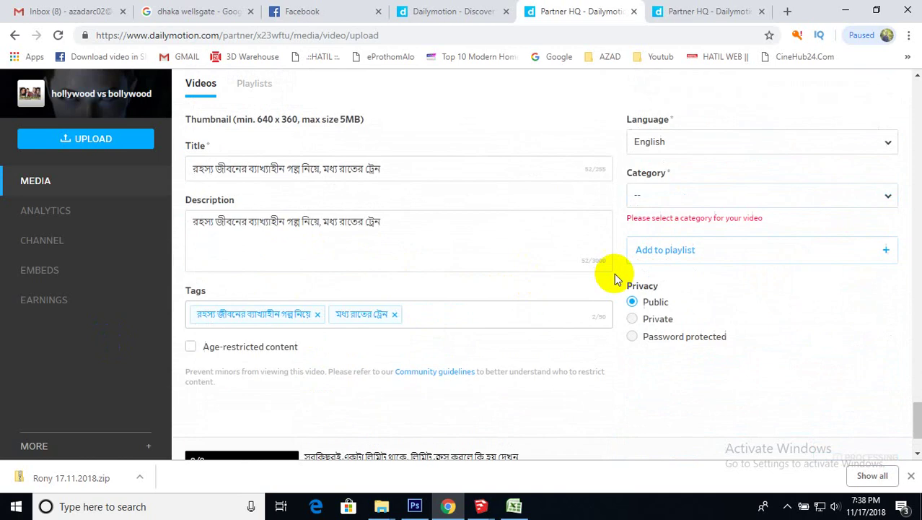
{"action": "left_click", "coordinate": [653, 273]}
{"action": "left_click", "coordinate": [875, 120]}
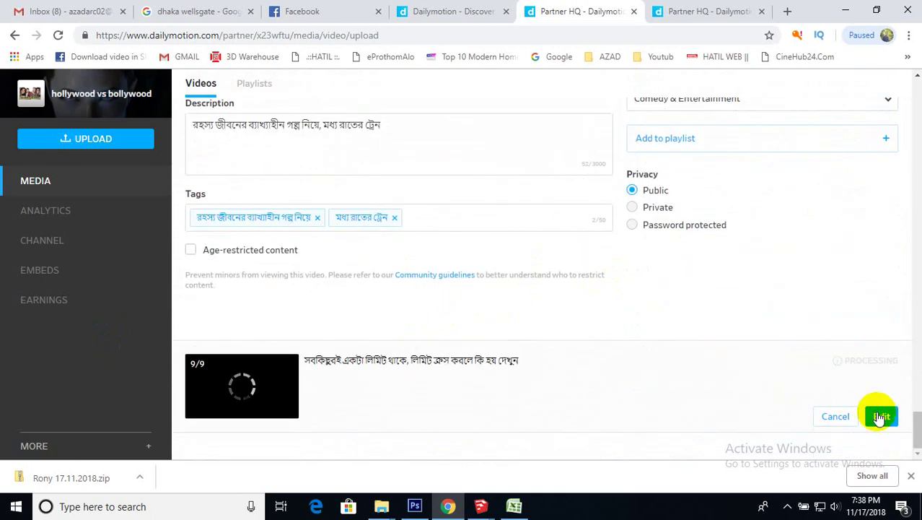
Paste the ninth video's title into its description and as two tags.
{"action": "left_click", "coordinate": [881, 417]}
{"action": "scroll", "coordinate": [362, 332], "scroll_direction": "down", "scroll_amount": 3}
{"action": "key", "text": "ctrl+a"}
{"action": "key", "text": "ctrl+c"}
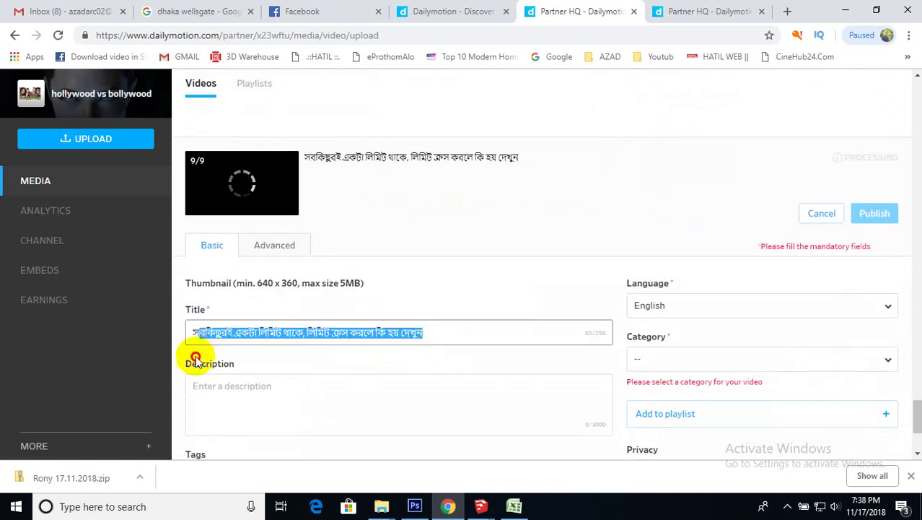
{"action": "left_click", "coordinate": [247, 396]}
{"action": "key", "text": "ctrl+v"}
{"action": "scroll", "coordinate": [309, 398], "scroll_direction": "down", "scroll_amount": 2}
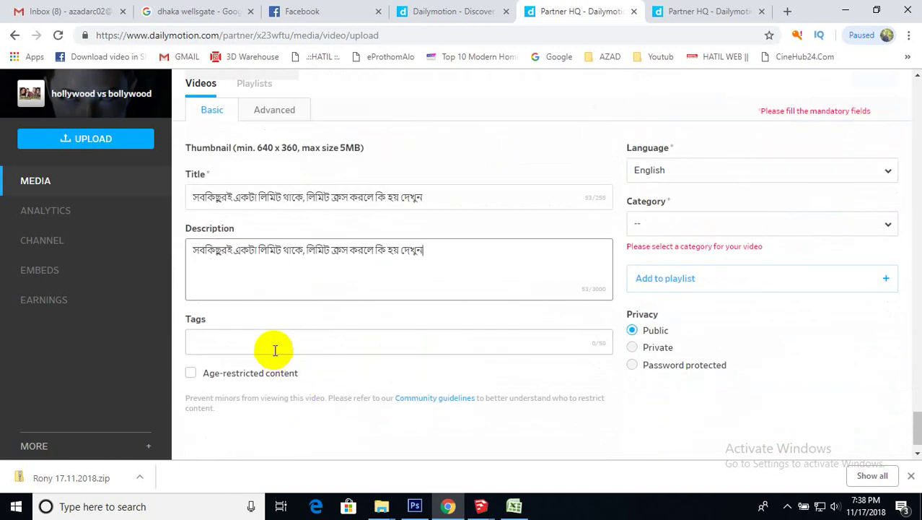
{"action": "key", "text": "Return"}
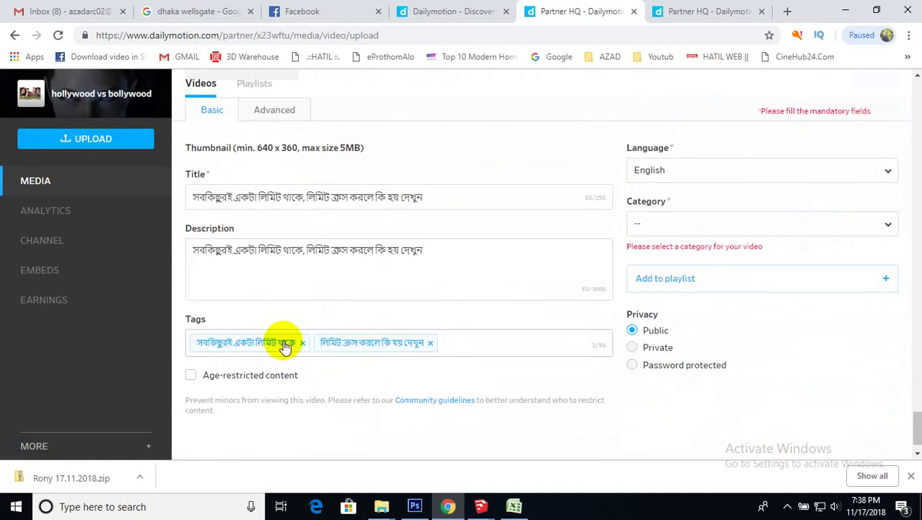
Set the ninth video's category to Comedy & Entertainment.
{"action": "left_click", "coordinate": [679, 359]}
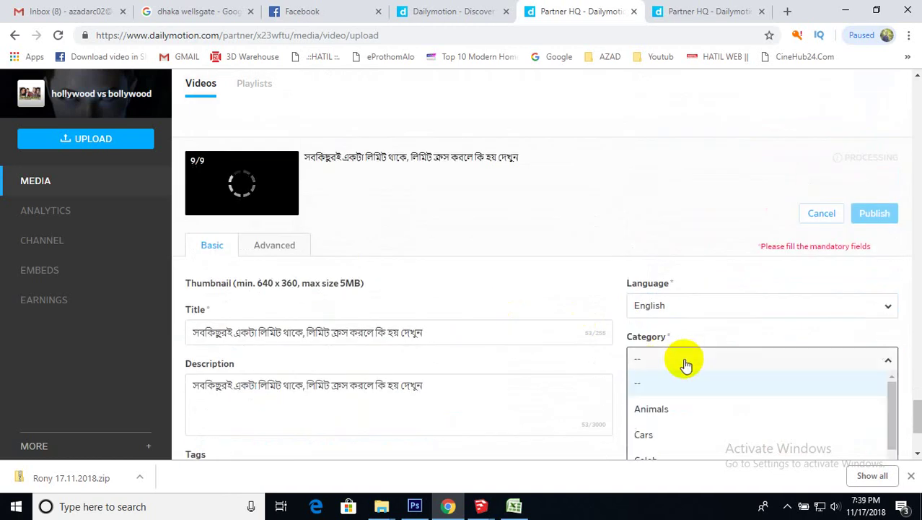
{"action": "scroll", "coordinate": [645, 411], "scroll_direction": "down", "scroll_amount": 1}
{"action": "scroll", "coordinate": [679, 412], "scroll_direction": "down", "scroll_amount": 1}
{"action": "scroll", "coordinate": [694, 417], "scroll_direction": "up", "scroll_amount": 1}
{"action": "left_click", "coordinate": [694, 418]}
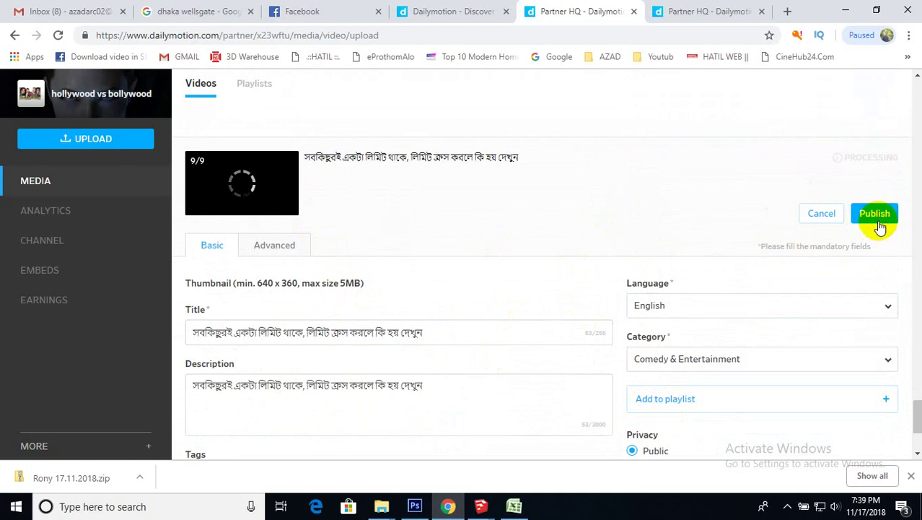
Look over the ninth video's edit page, then go to the channel's media library.
{"action": "scroll", "coordinate": [324, 308], "scroll_direction": "up", "scroll_amount": 4}
{"action": "scroll", "coordinate": [366, 294], "scroll_direction": "up", "scroll_amount": 1}
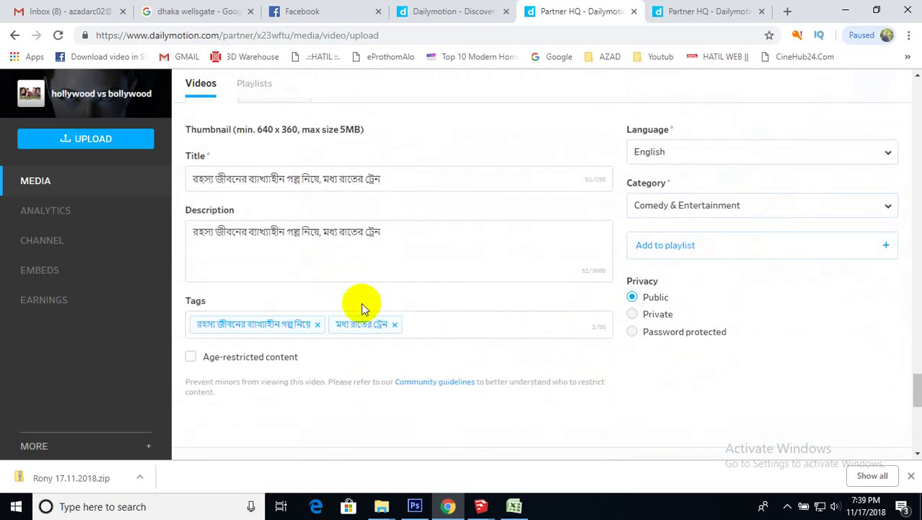
{"action": "scroll", "coordinate": [360, 305], "scroll_direction": "up", "scroll_amount": 5}
{"action": "scroll", "coordinate": [412, 356], "scroll_direction": "up", "scroll_amount": 5}
{"action": "scroll", "coordinate": [290, 345], "scroll_direction": "up", "scroll_amount": 8}
{"action": "scroll", "coordinate": [317, 340], "scroll_direction": "up", "scroll_amount": 6}
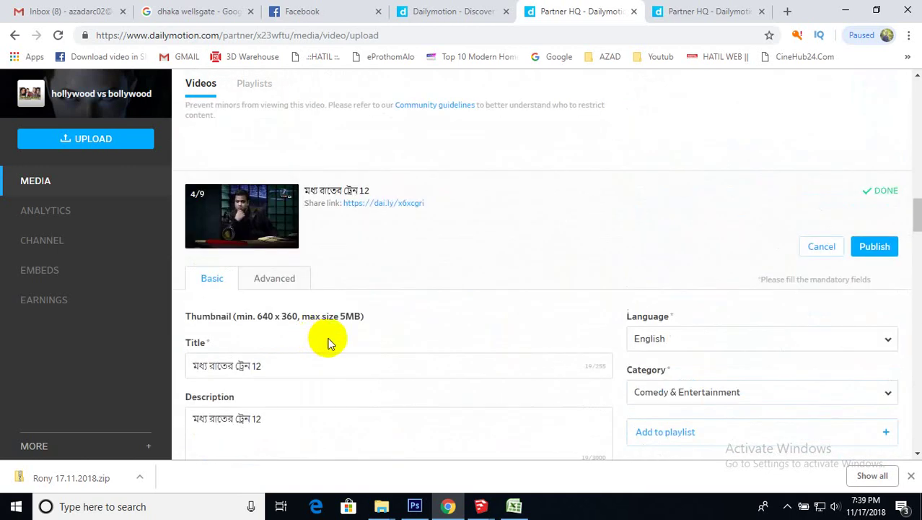
{"action": "scroll", "coordinate": [361, 337], "scroll_direction": "down", "scroll_amount": 8}
{"action": "scroll", "coordinate": [401, 335], "scroll_direction": "down", "scroll_amount": 5}
{"action": "scroll", "coordinate": [386, 354], "scroll_direction": "down", "scroll_amount": 4}
{"action": "scroll", "coordinate": [383, 368], "scroll_direction": "down", "scroll_amount": 3}
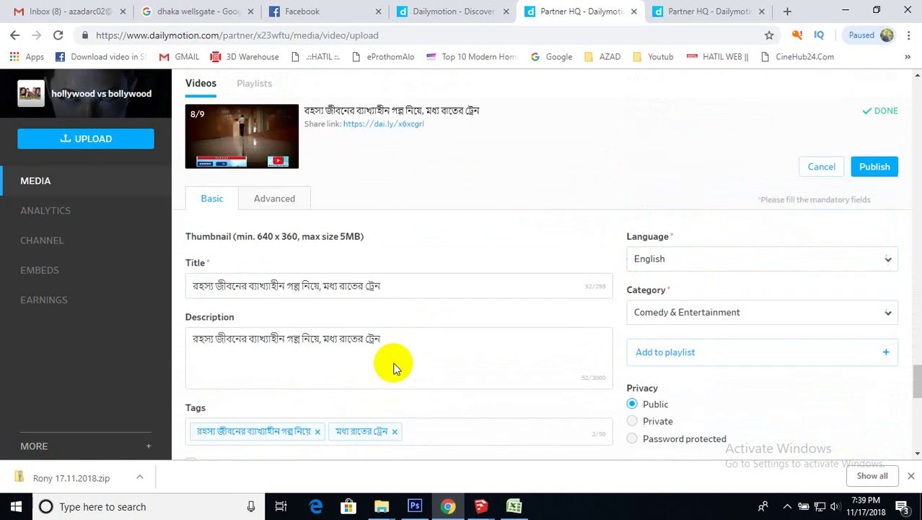
{"action": "scroll", "coordinate": [396, 364], "scroll_direction": "down", "scroll_amount": 6}
{"action": "scroll", "coordinate": [395, 366], "scroll_direction": "down", "scroll_amount": 2}
{"action": "scroll", "coordinate": [396, 367], "scroll_direction": "up", "scroll_amount": 4}
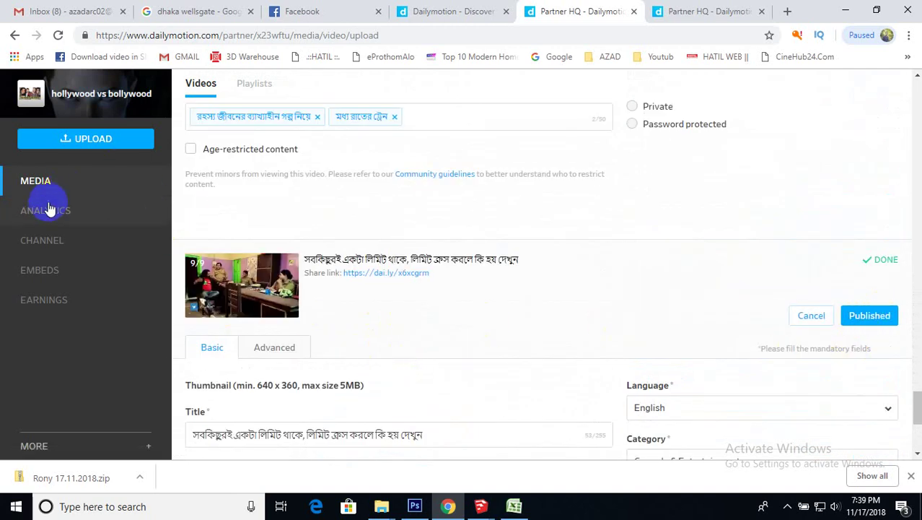
{"action": "left_click", "coordinate": [36, 180]}
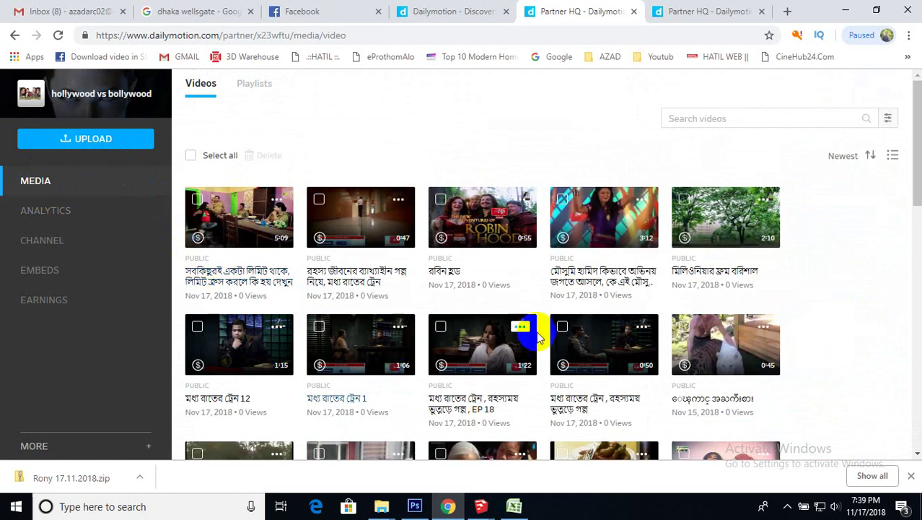
Move to the second page of the media library.
{"action": "scroll", "coordinate": [329, 355], "scroll_direction": "down", "scroll_amount": 3}
{"action": "scroll", "coordinate": [540, 375], "scroll_direction": "down", "scroll_amount": 2}
{"action": "scroll", "coordinate": [545, 366], "scroll_direction": "down", "scroll_amount": 3}
{"action": "scroll", "coordinate": [293, 428], "scroll_direction": "down", "scroll_amount": 3}
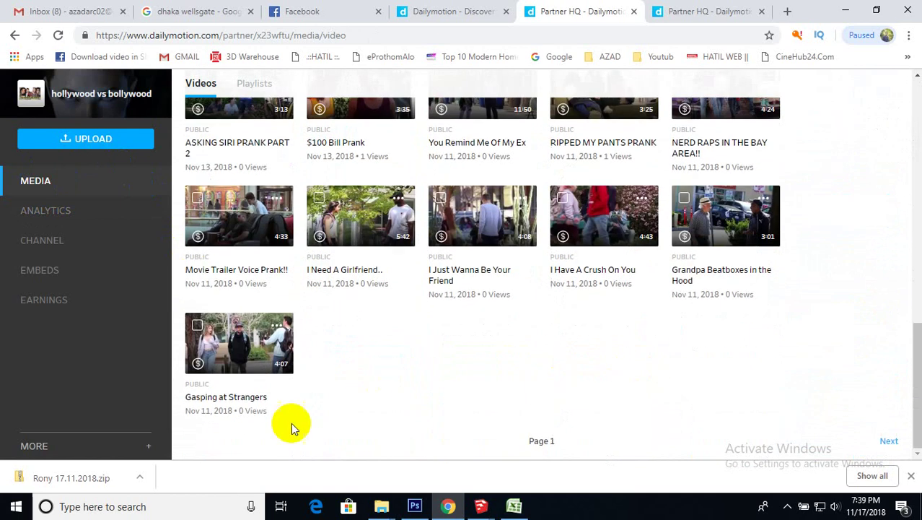
{"action": "left_click", "coordinate": [890, 444]}
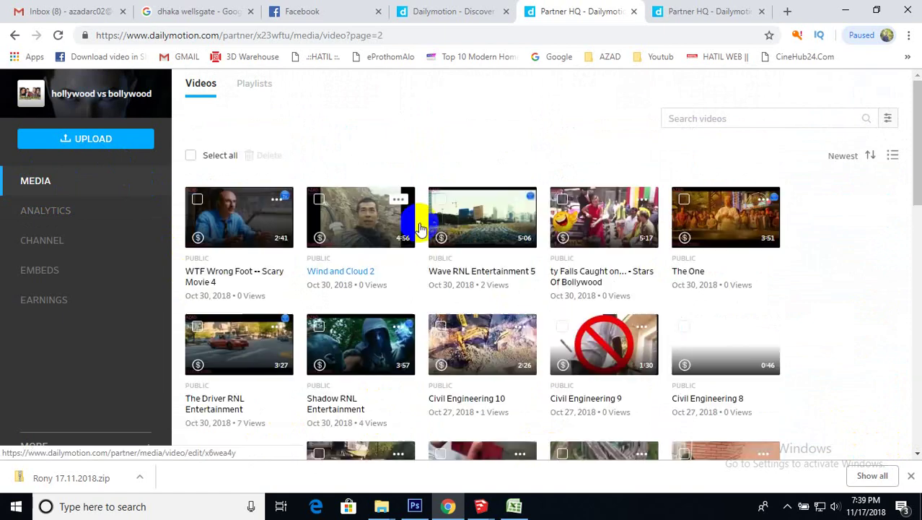
Sort the videos oldest first, then switch back to newest first.
{"action": "left_click", "coordinate": [851, 160]}
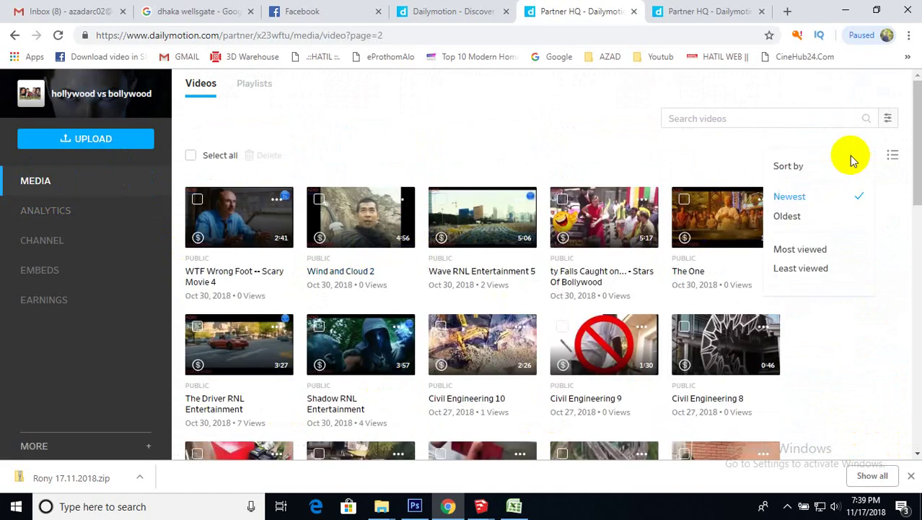
{"action": "left_click", "coordinate": [803, 224]}
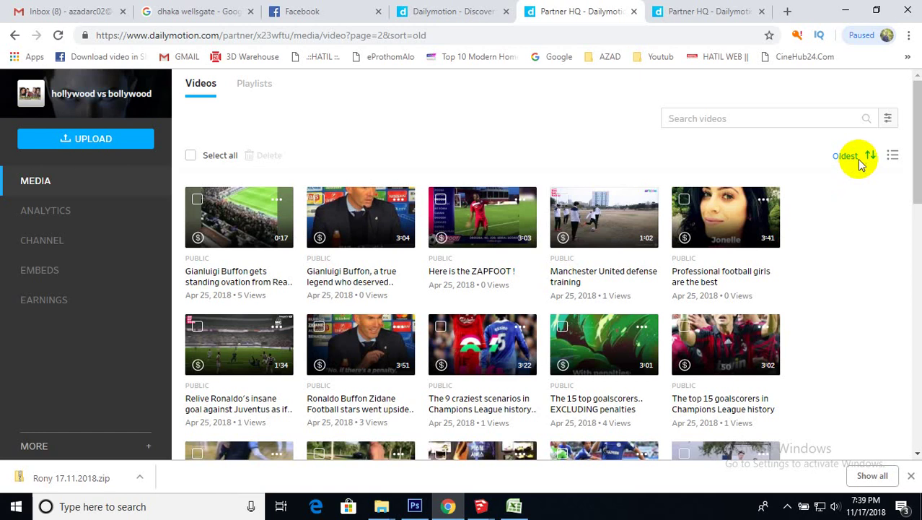
{"action": "left_click", "coordinate": [859, 163]}
{"action": "left_click", "coordinate": [806, 198]}
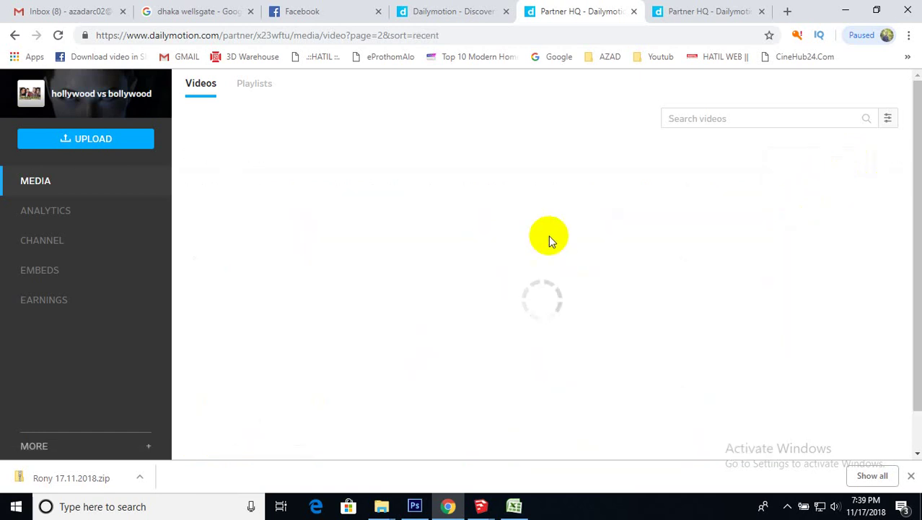